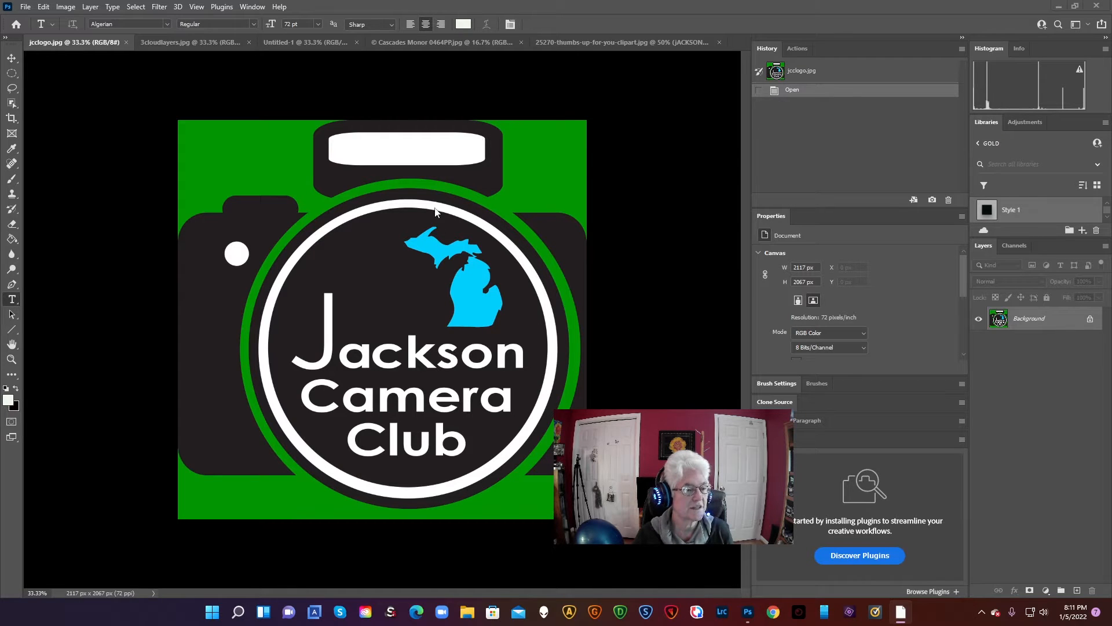
Go through the open documents, including the how-to instructions, and bring up the Cascades Monor 0464PP.jpg photo
{"action": "left_click", "coordinate": [171, 43]}
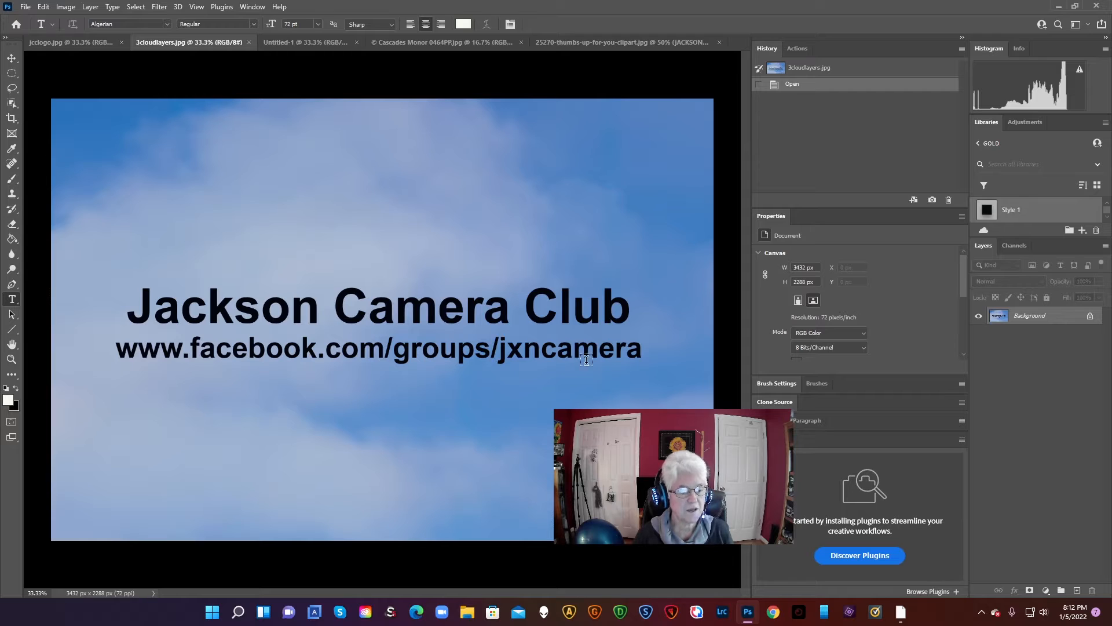
{"action": "left_click", "coordinate": [294, 42]}
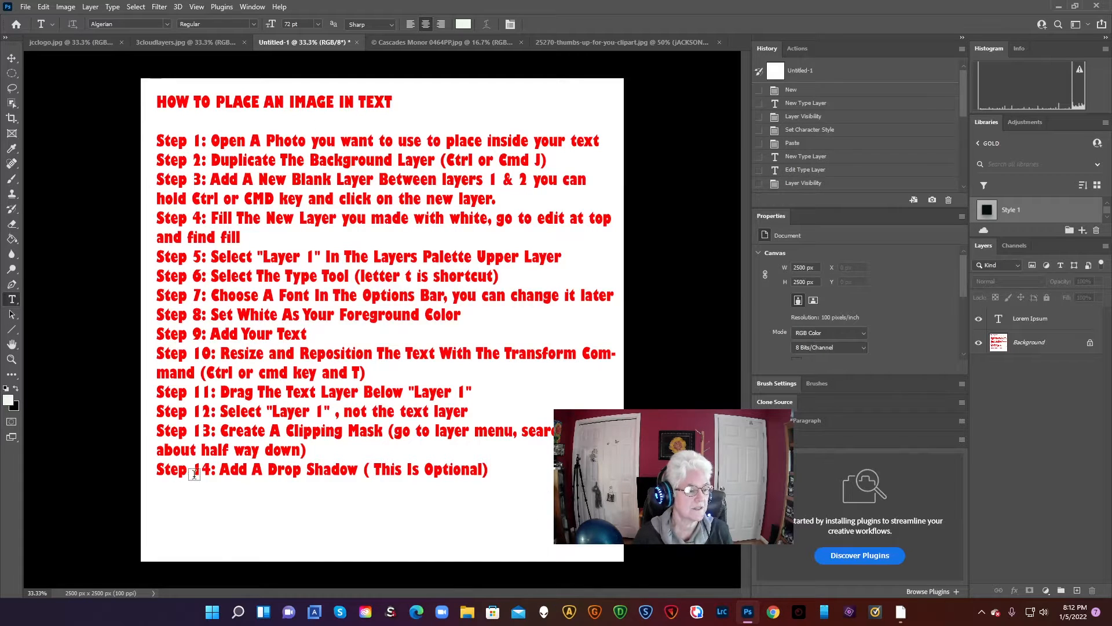
{"action": "left_click", "coordinate": [409, 41]}
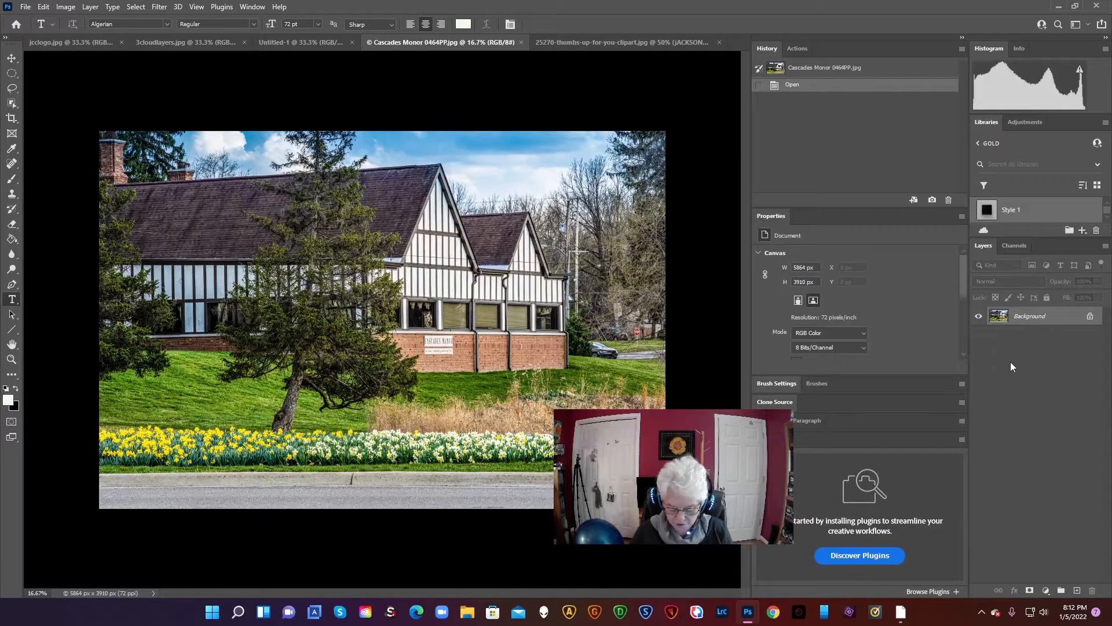
Duplicate the photo's background layer and insert a new blank layer between the unlocked original and the copy
{"action": "key", "text": "ctrl+j"}
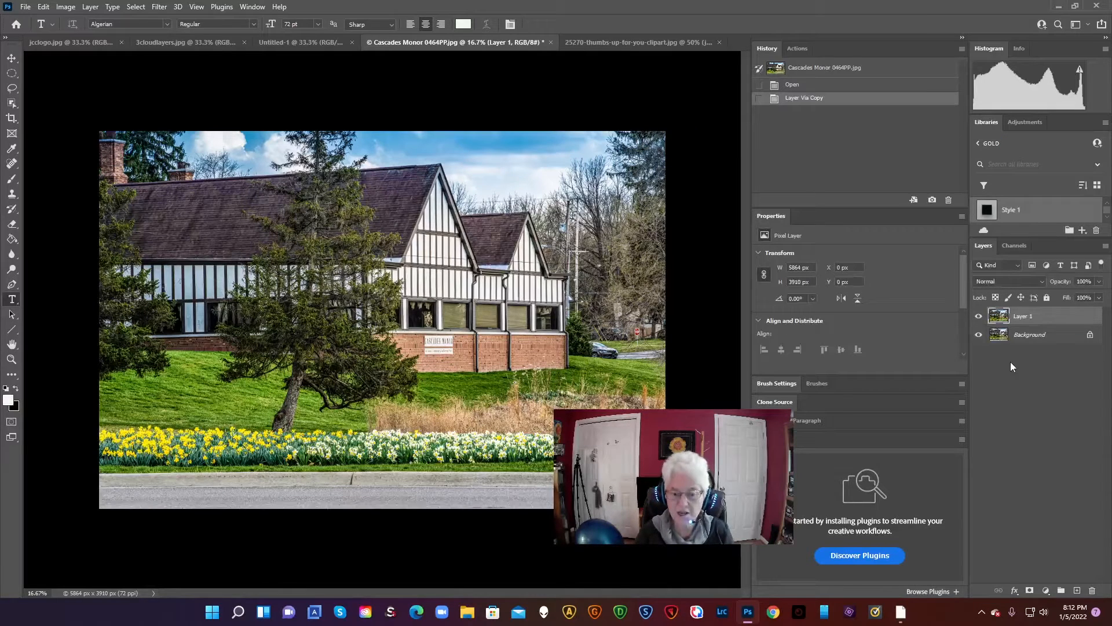
{"action": "left_click", "coordinate": [1088, 336]}
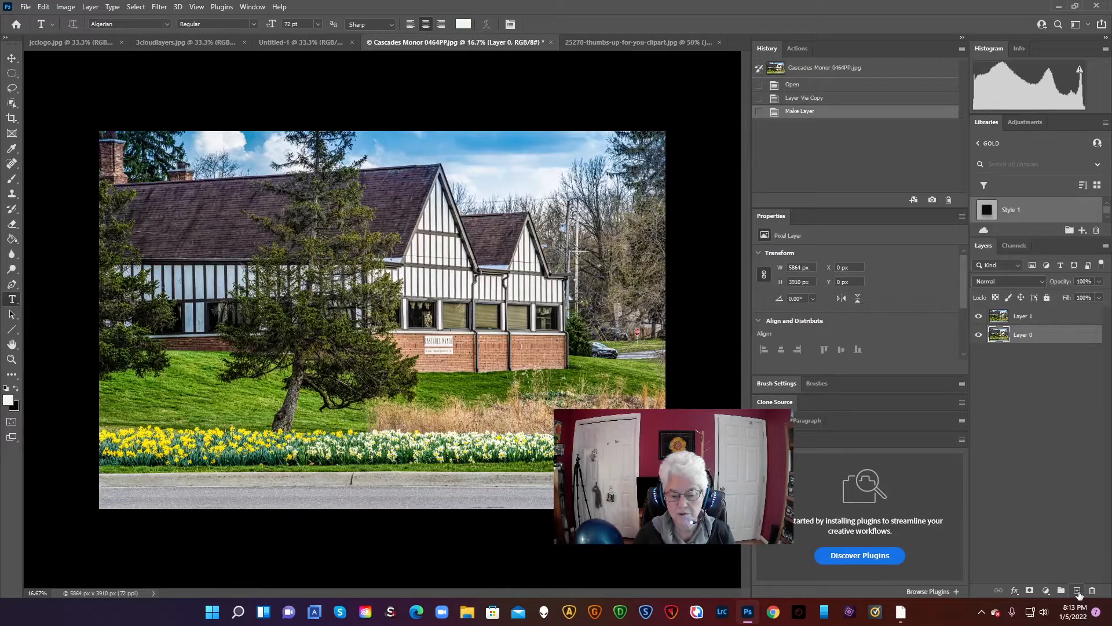
{"action": "left_click", "coordinate": [1078, 591]}
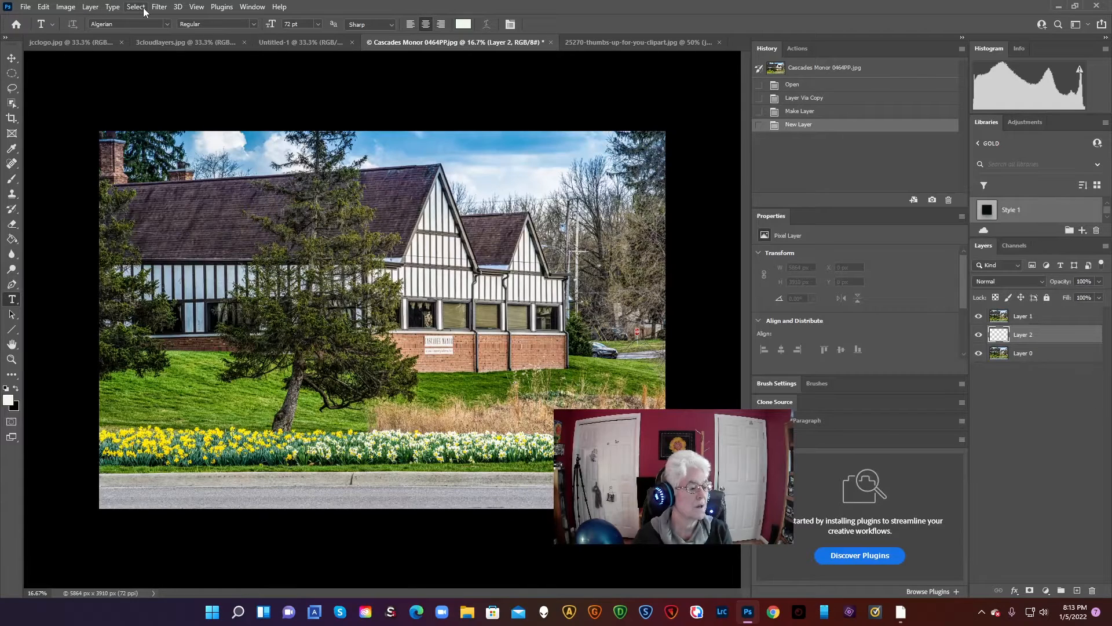
Fill the blank middle layer with white, using Normal mode and 100% opacity
{"action": "left_click", "coordinate": [43, 6]}
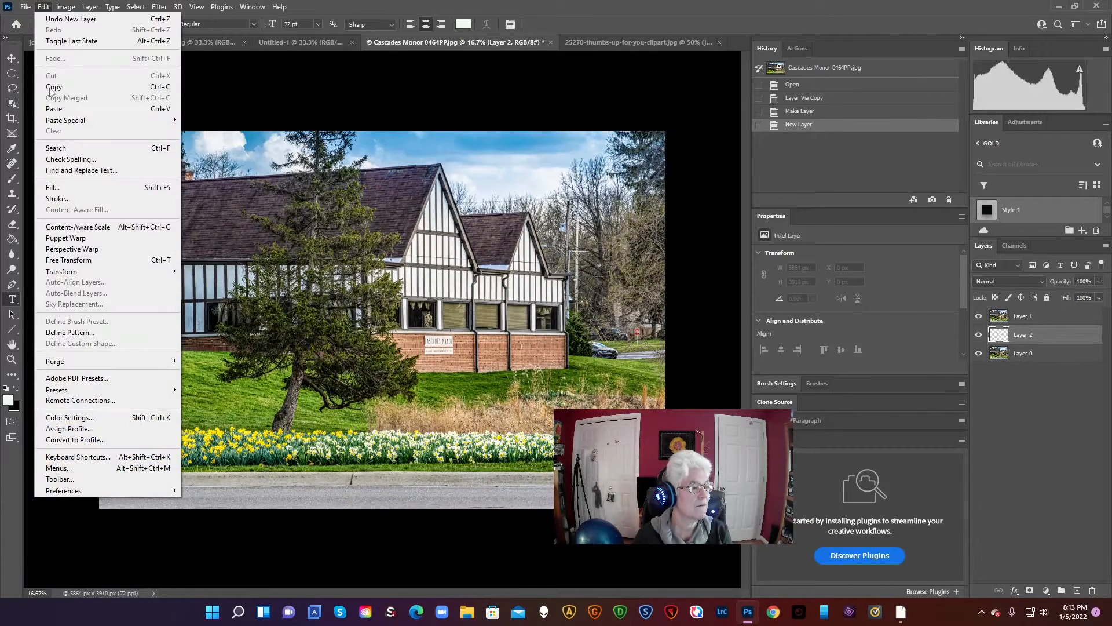
{"action": "left_click", "coordinate": [66, 187]}
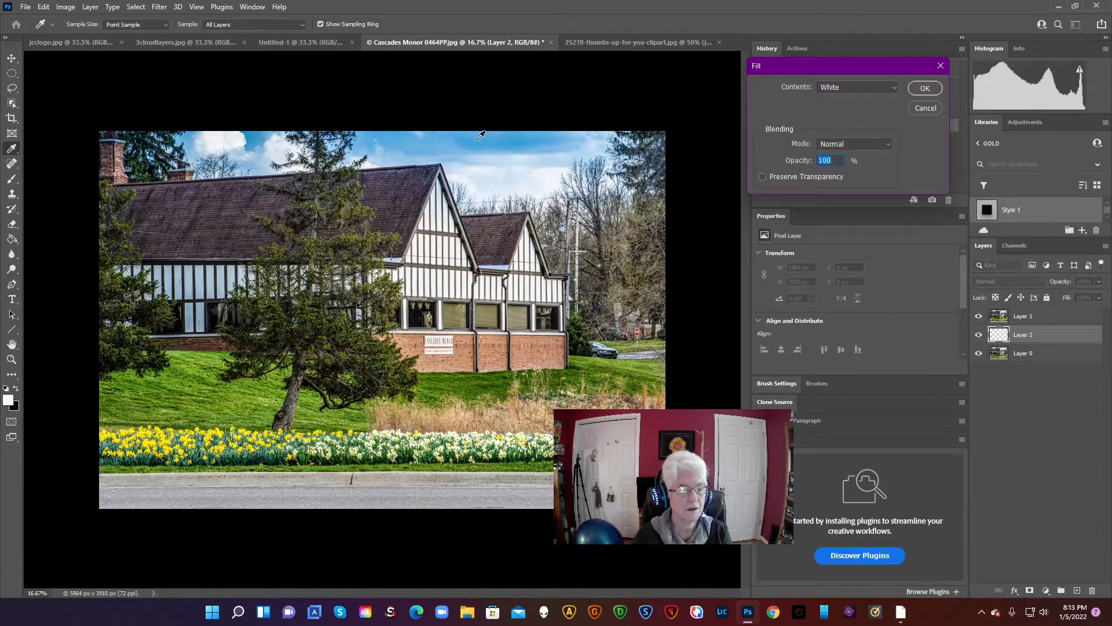
{"action": "left_click", "coordinate": [357, 112]}
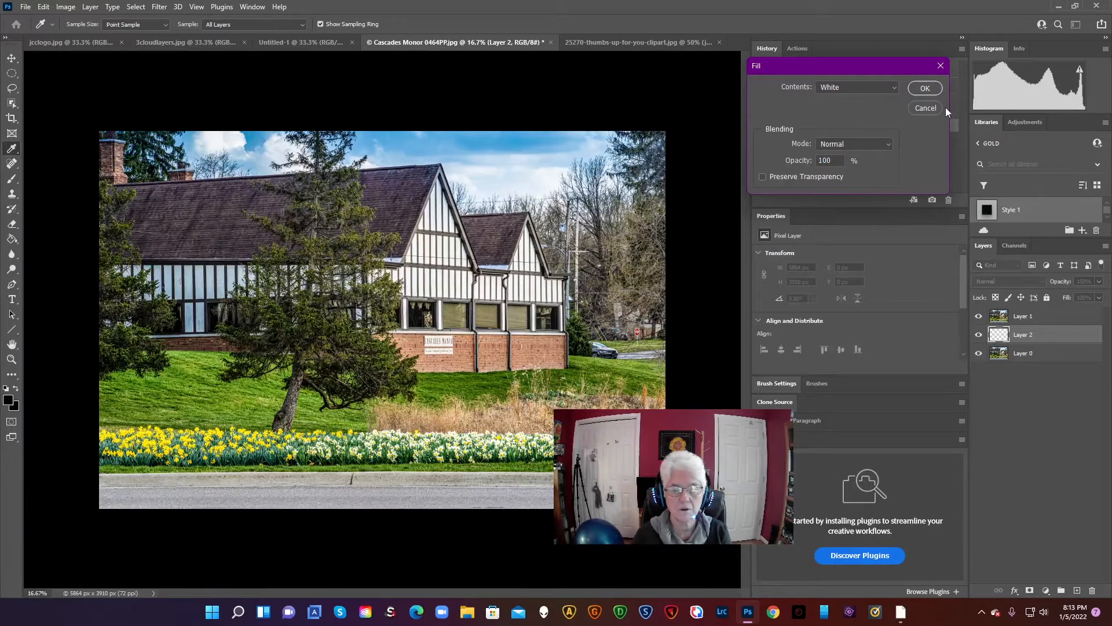
{"action": "left_click", "coordinate": [872, 85]}
{"action": "left_click", "coordinate": [925, 91]}
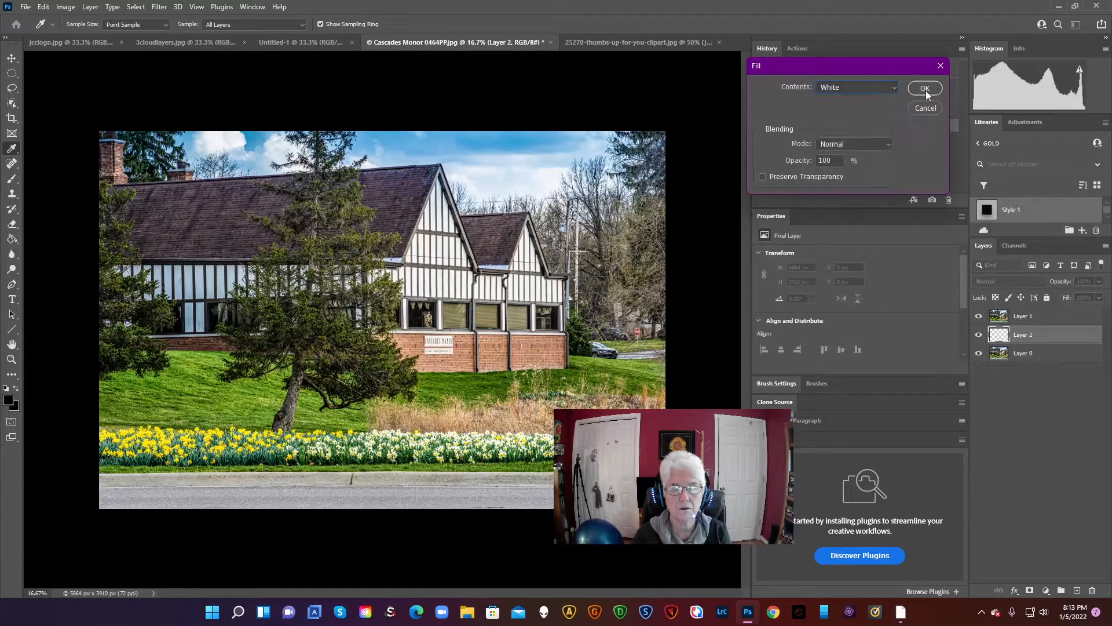
{"action": "left_click", "coordinate": [925, 89]}
Select Layer 1 and set the Type tool's font to Blackoak Std
{"action": "key", "text": "t"}
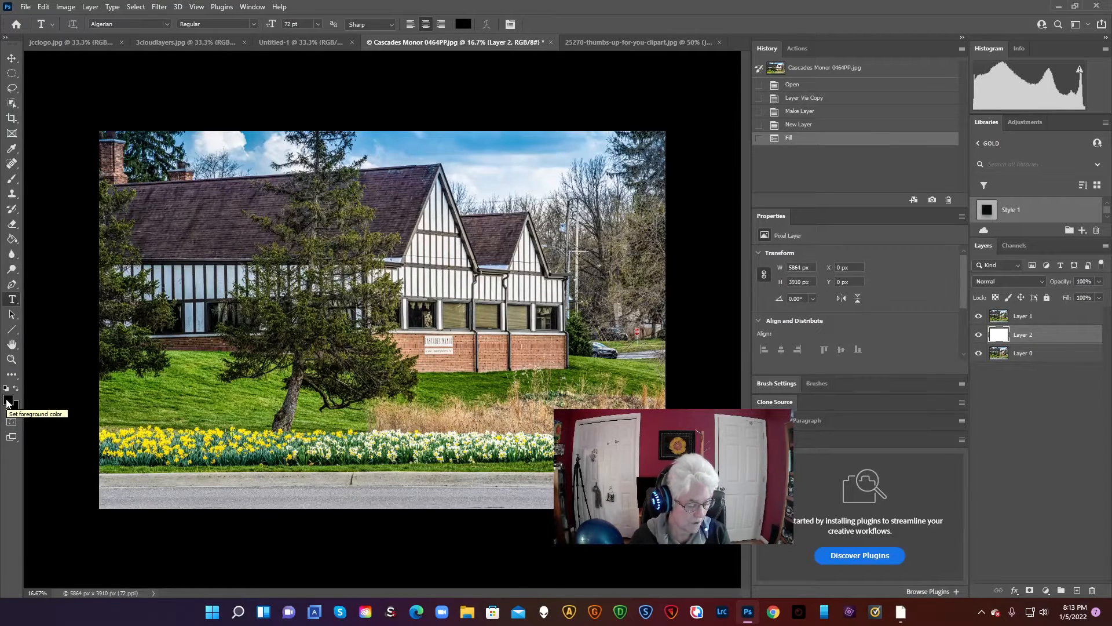
{"action": "left_click", "coordinate": [1038, 318]}
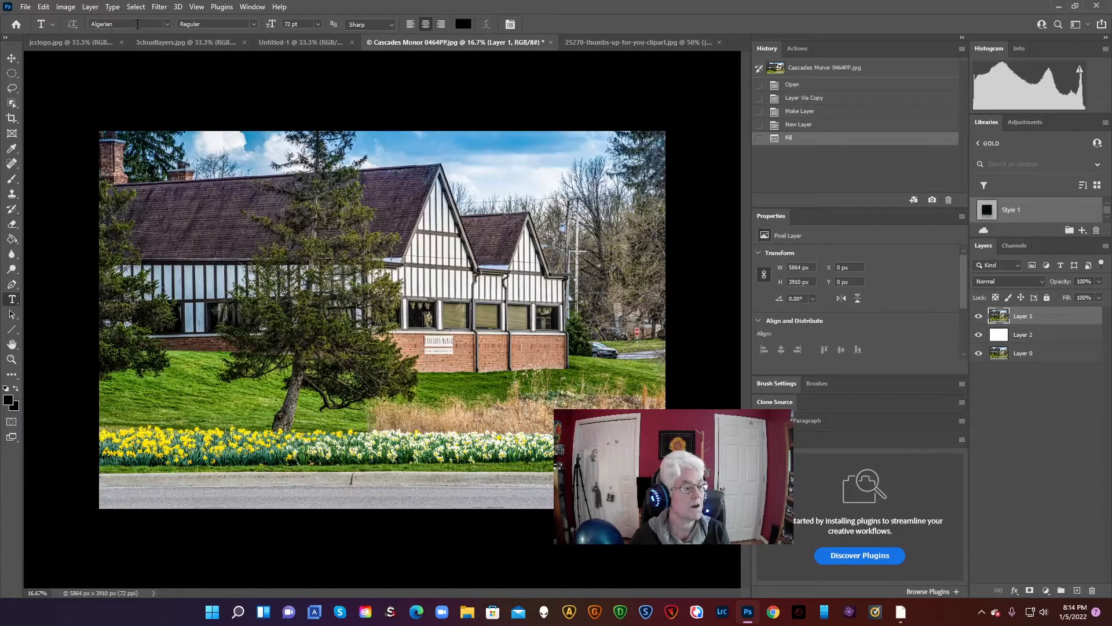
{"action": "left_click", "coordinate": [167, 24]}
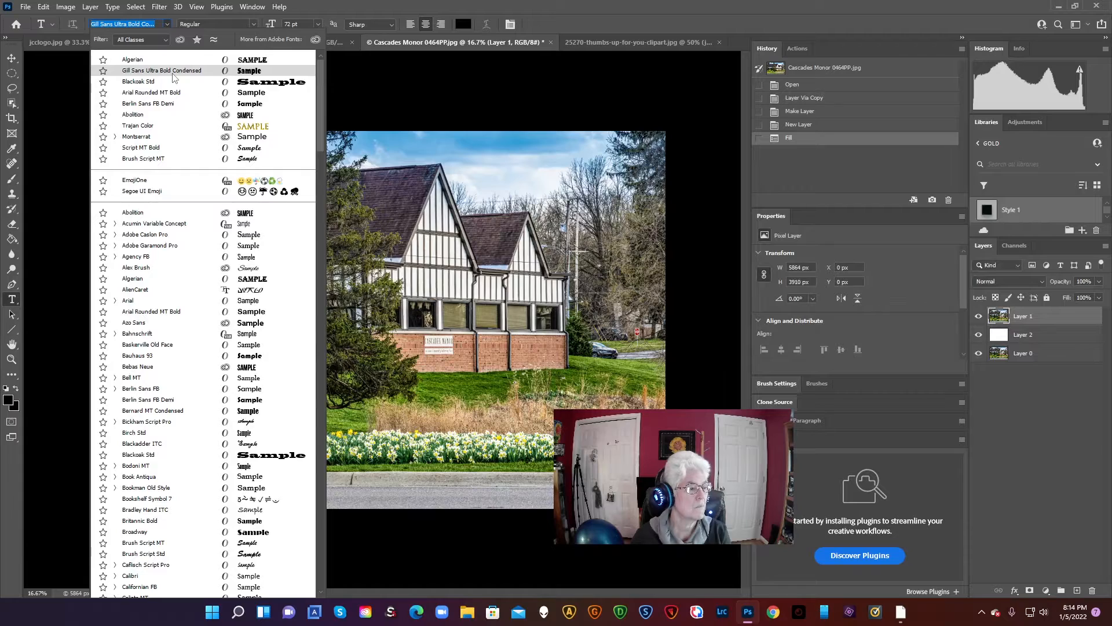
{"action": "left_click", "coordinate": [160, 82]}
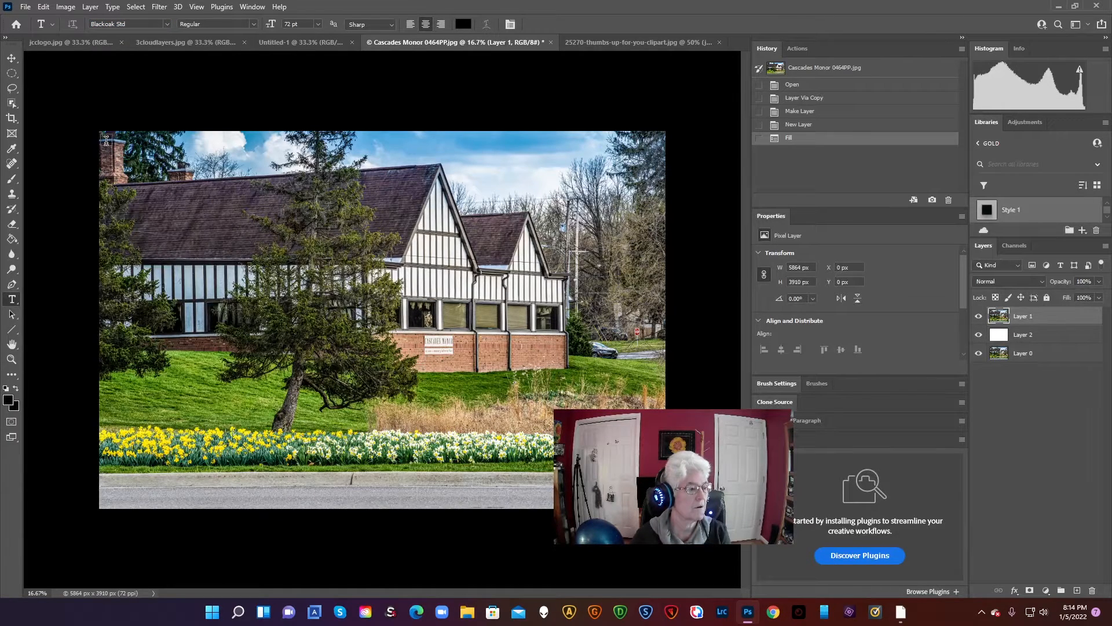
Draw an empty text box covering almost the whole photo and set its font size to 600 pt
{"action": "left_click_drag", "start_coordinate": [106, 141], "coordinate": [664, 504]}
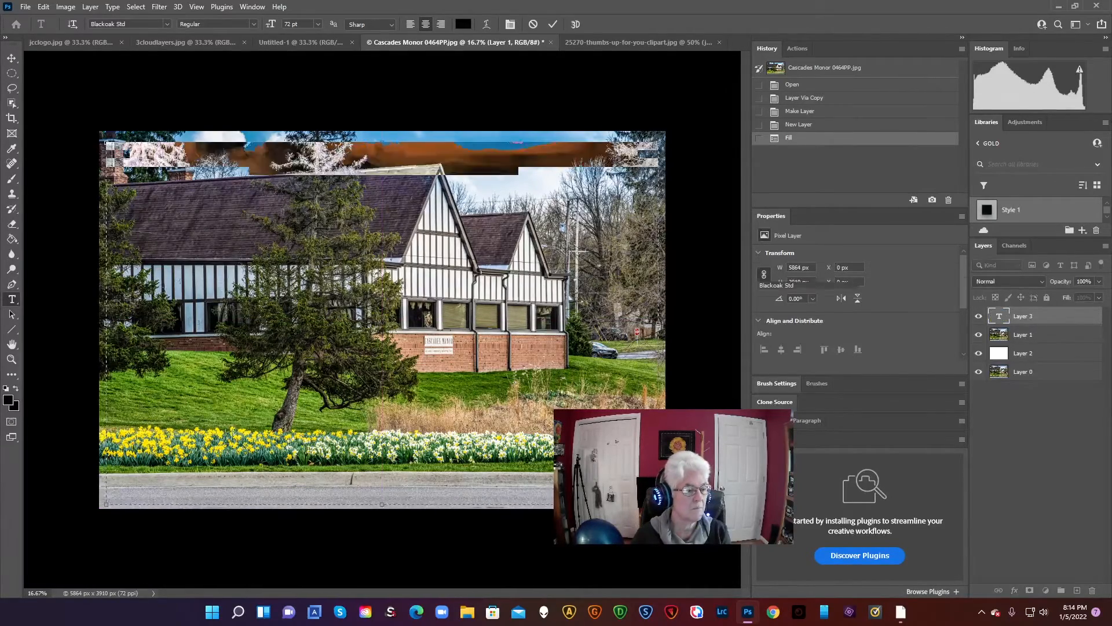
{"action": "key", "text": "BackSpace"}
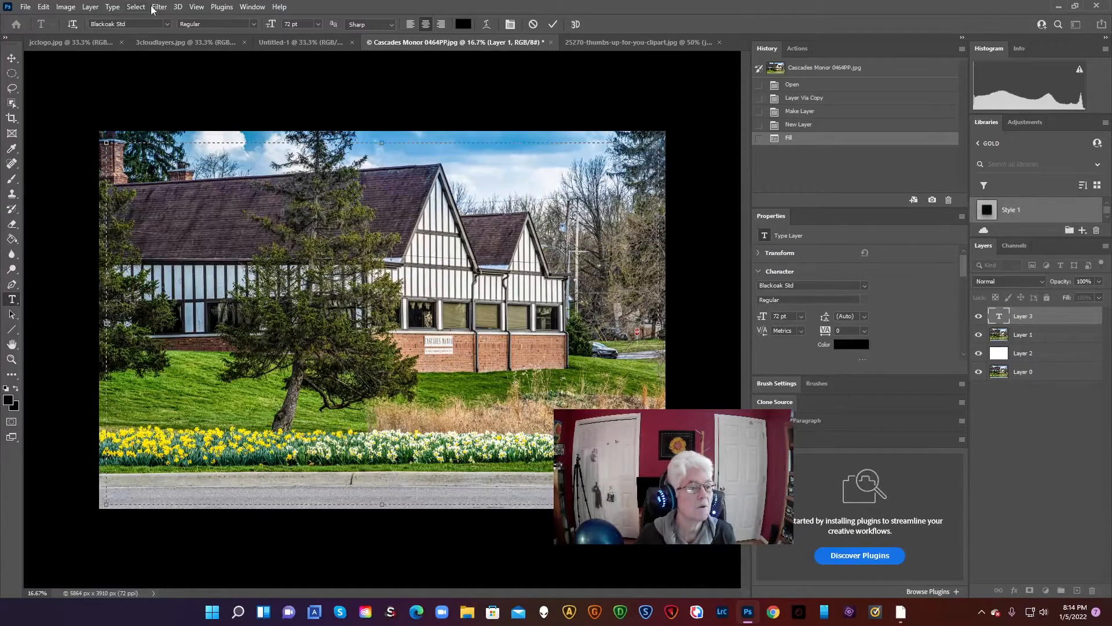
{"action": "left_click", "coordinate": [319, 25]}
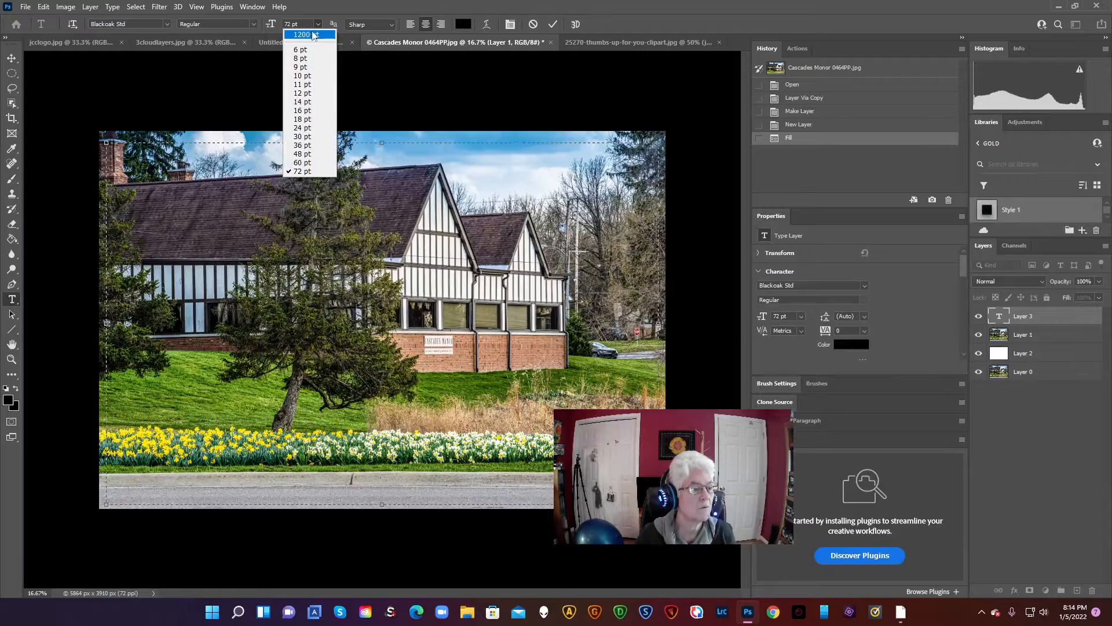
{"action": "left_click", "coordinate": [303, 25]}
{"action": "left_click", "coordinate": [272, 26]}
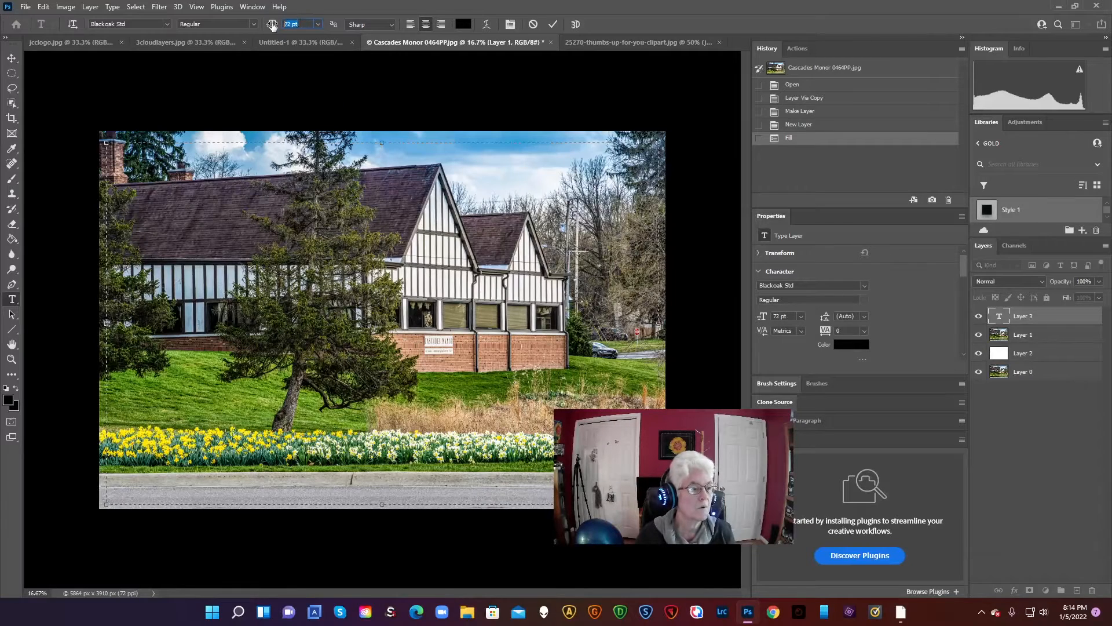
{"action": "type", "text": "600"}
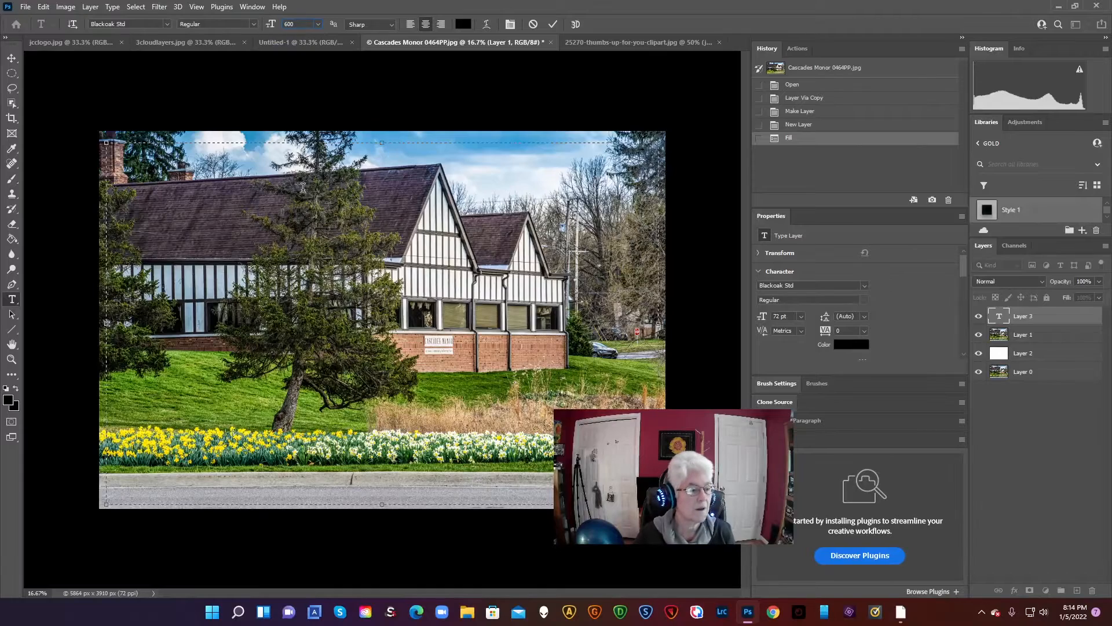
{"action": "key", "text": "Return"}
{"action": "type", "text": "Have"}
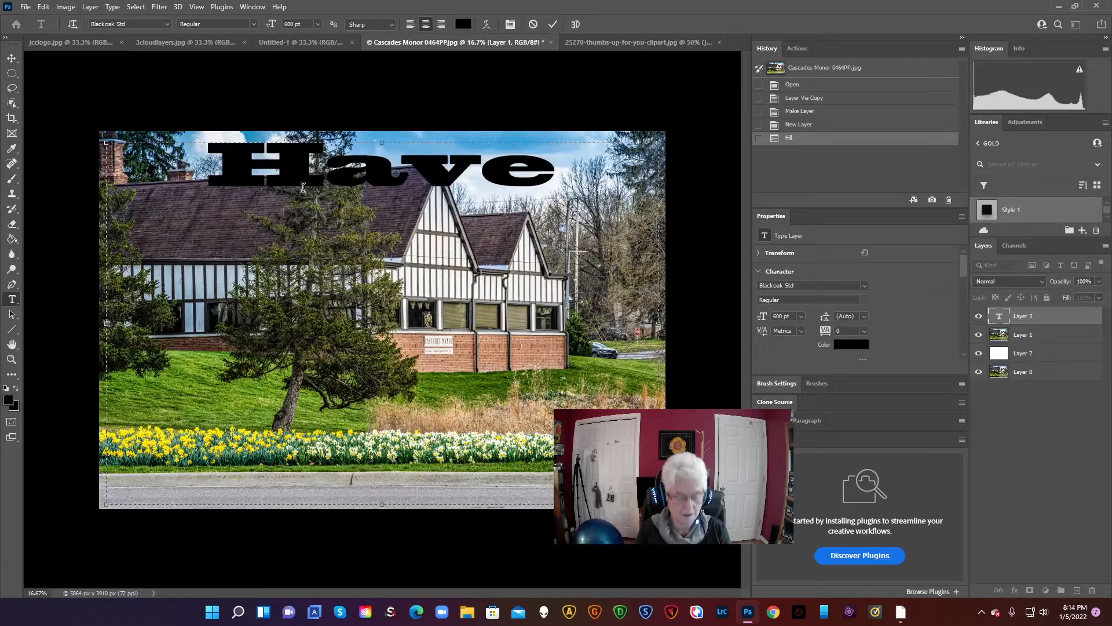
{"action": "type", "text": "a"}
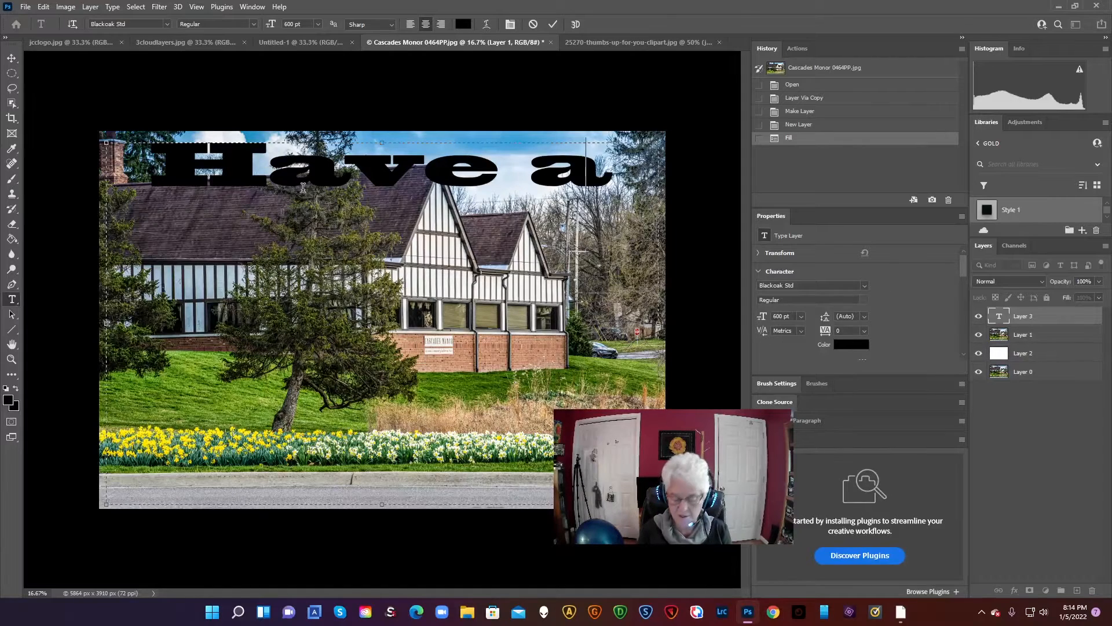
{"action": "key", "text": "BackSpace"}
{"action": "key", "text": "BackSpace"}
{"action": "key", "text": "BackSpace"}
{"action": "key", "text": "BackSpace"}
{"action": "key", "text": "BackSpace"}
{"action": "key", "text": "BackSpace"}
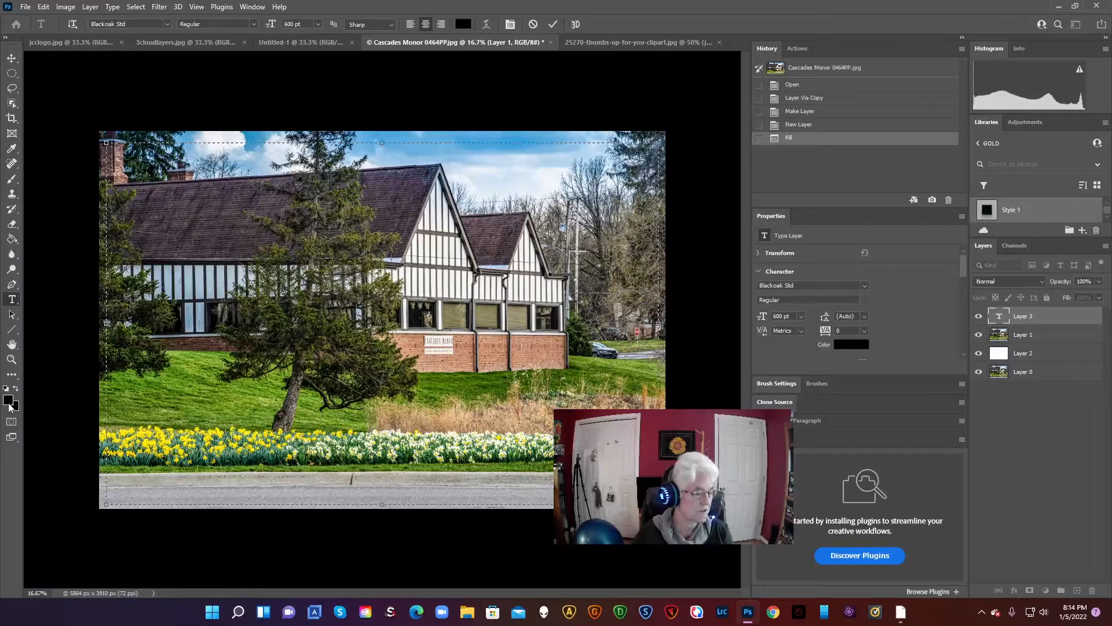
Set the foreground color for the text to white
{"action": "left_click", "coordinate": [8, 401]}
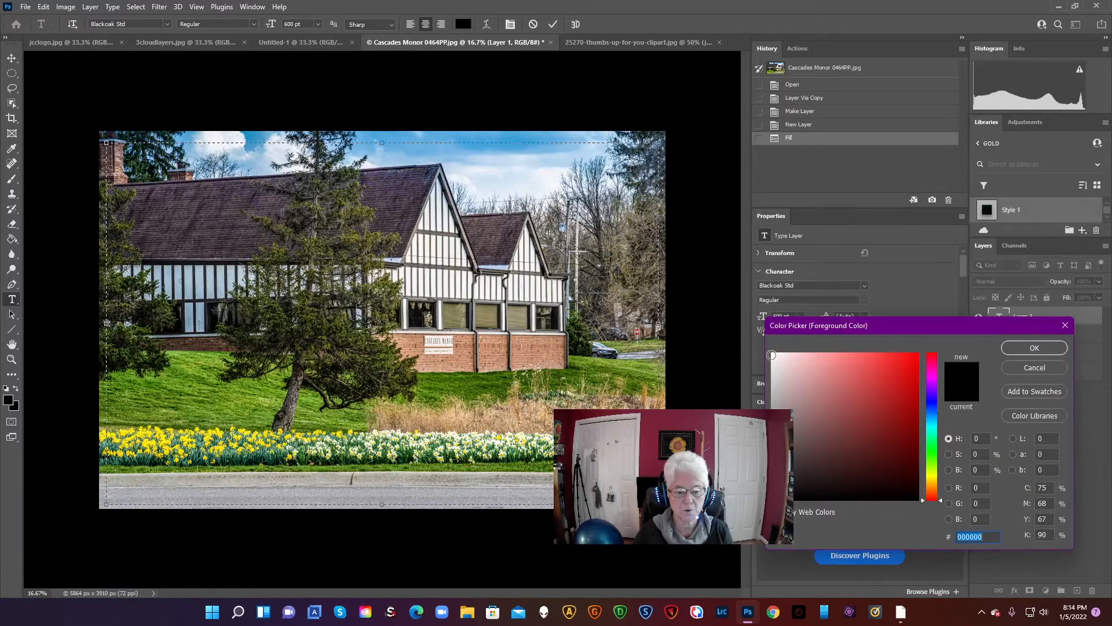
{"action": "left_click", "coordinate": [770, 354]}
{"action": "left_click", "coordinate": [1034, 347]}
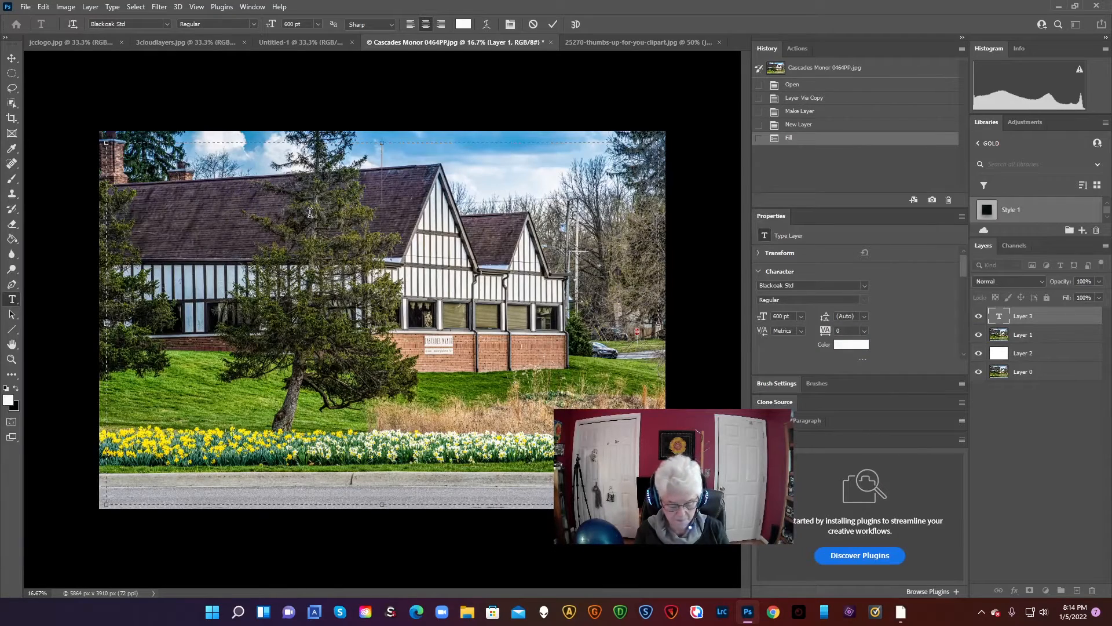
Enter the text "HAVE A GOOD DAY" in capitals in the text box
{"action": "type", "text": "H"}
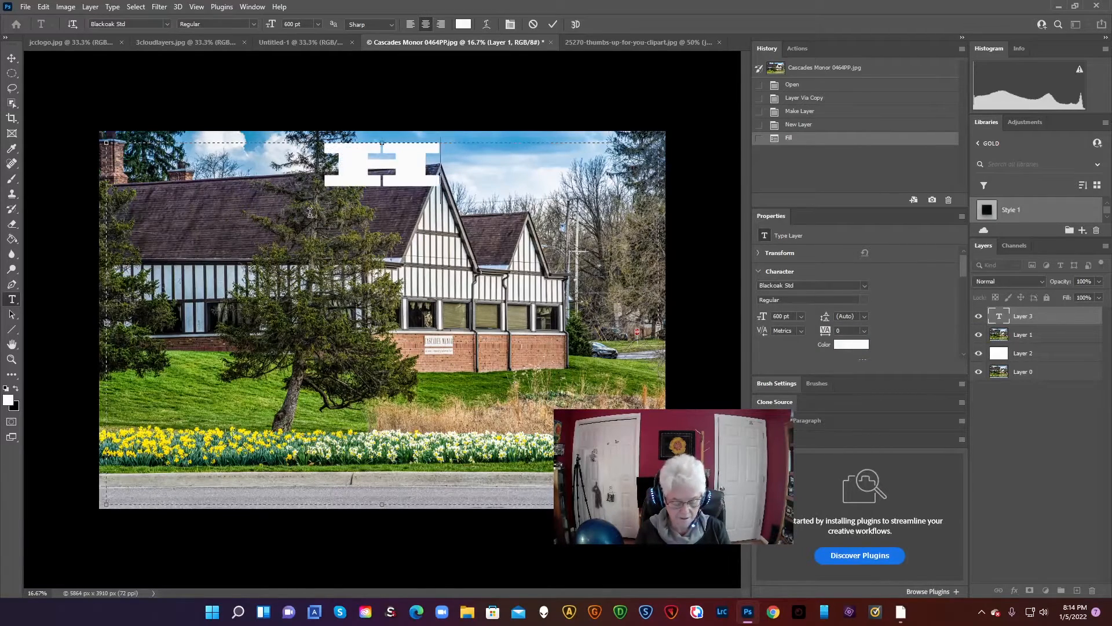
{"action": "type", "text": "AVE A"}
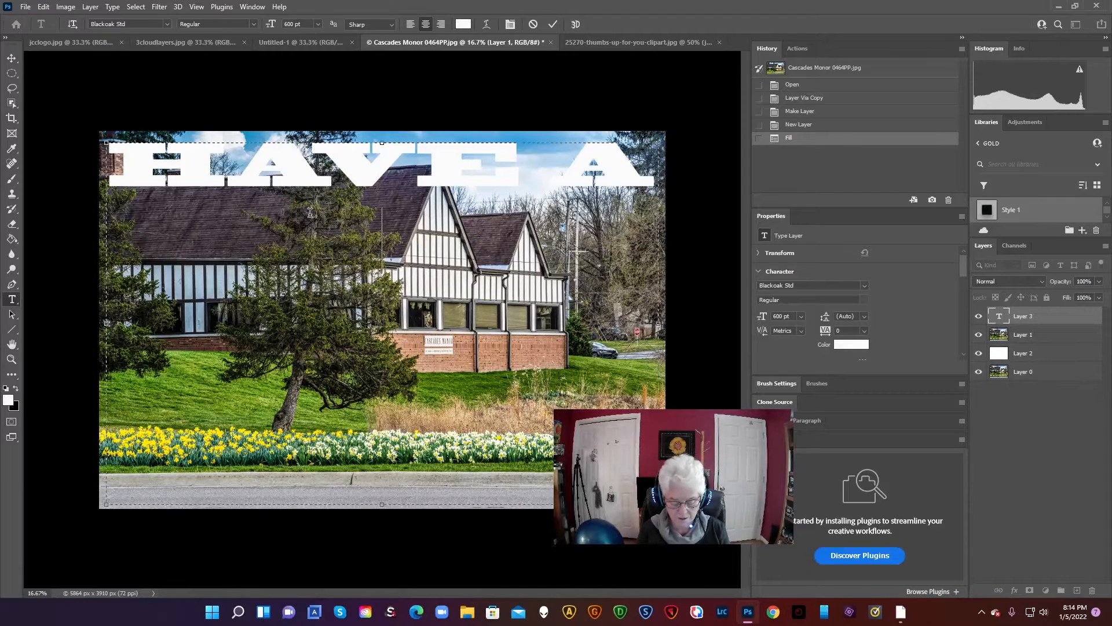
{"action": "type", "text": "goo"}
{"action": "key", "text": "BackSpace"}
{"action": "key", "text": "BackSpace"}
{"action": "key", "text": "BackSpace"}
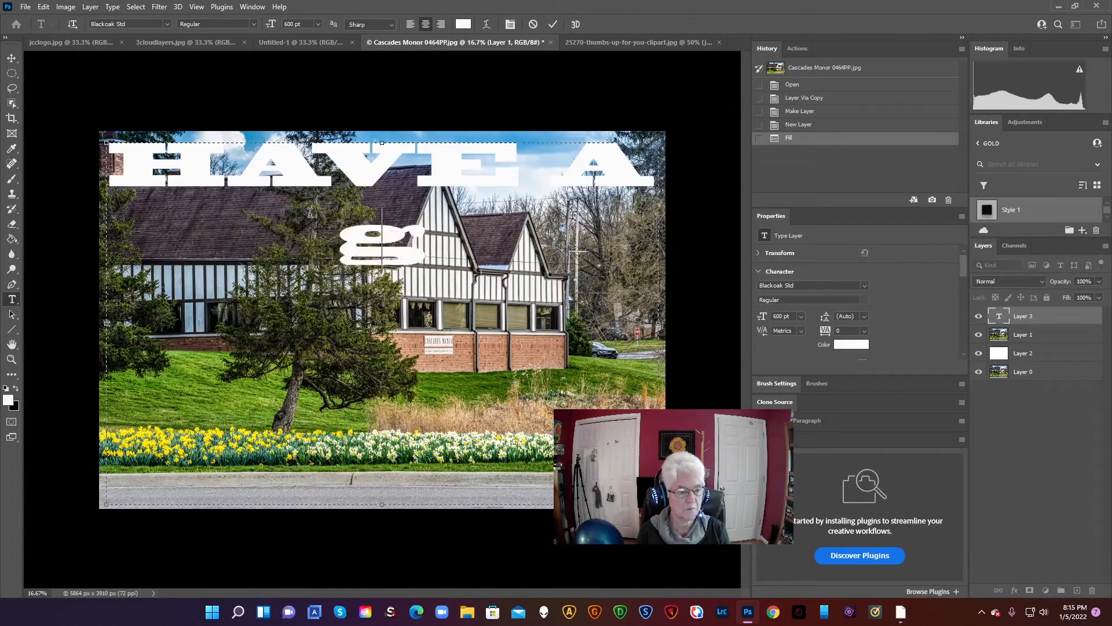
{"action": "type", "text": "GOOD"}
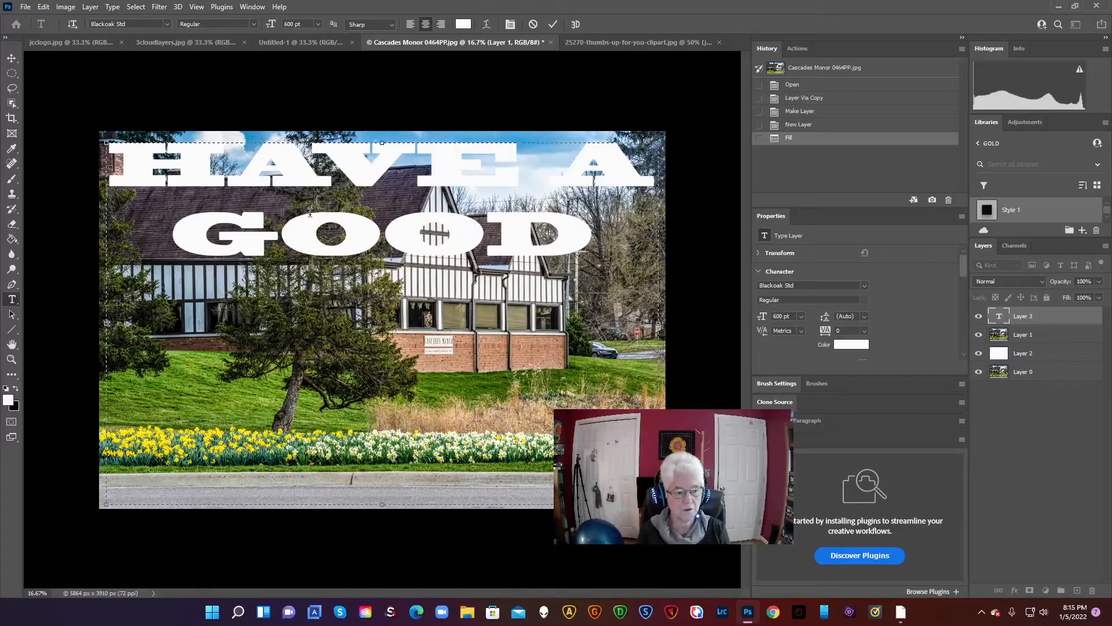
{"action": "type", "text": "Y"}
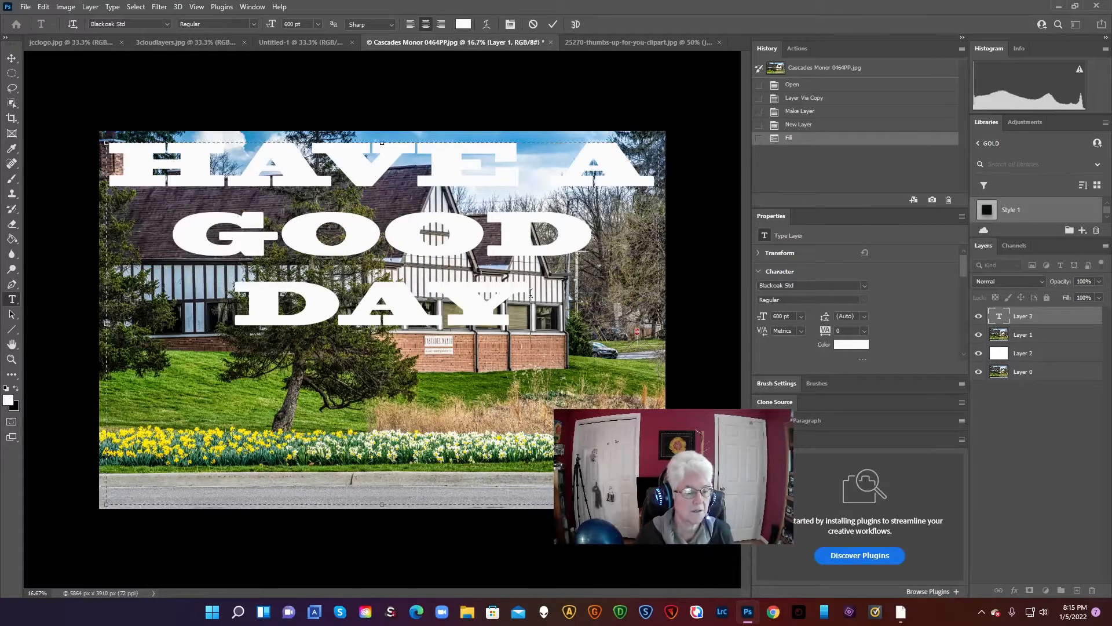
Try to reduce the font size of the whole text to 500 pt
{"action": "left_click_drag", "start_coordinate": [532, 298], "coordinate": [248, 70]}
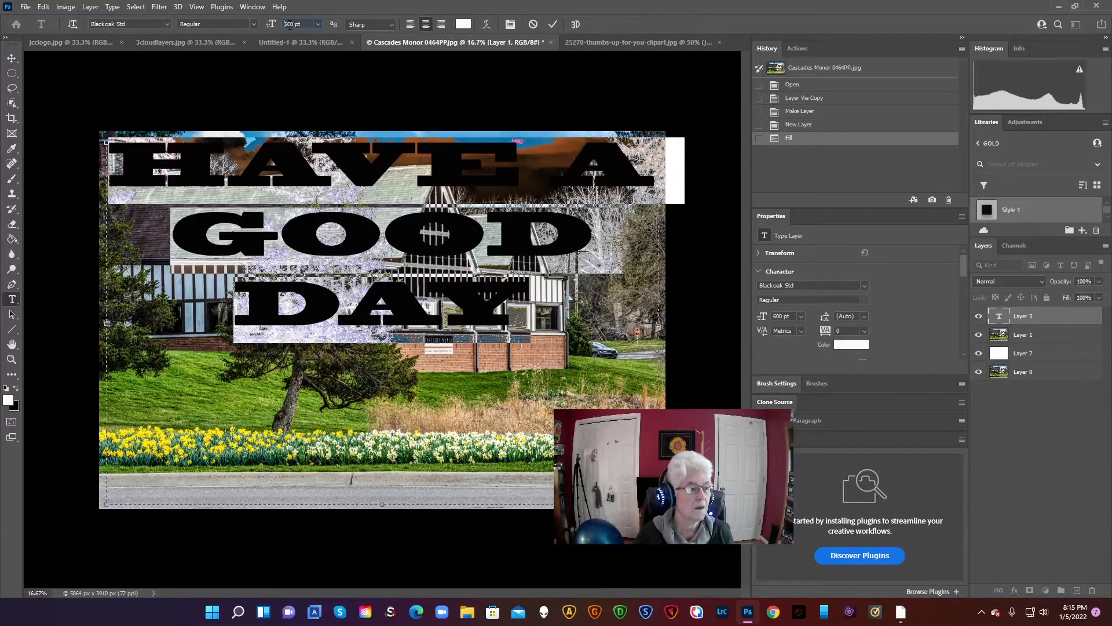
{"action": "key", "text": "Delete"}
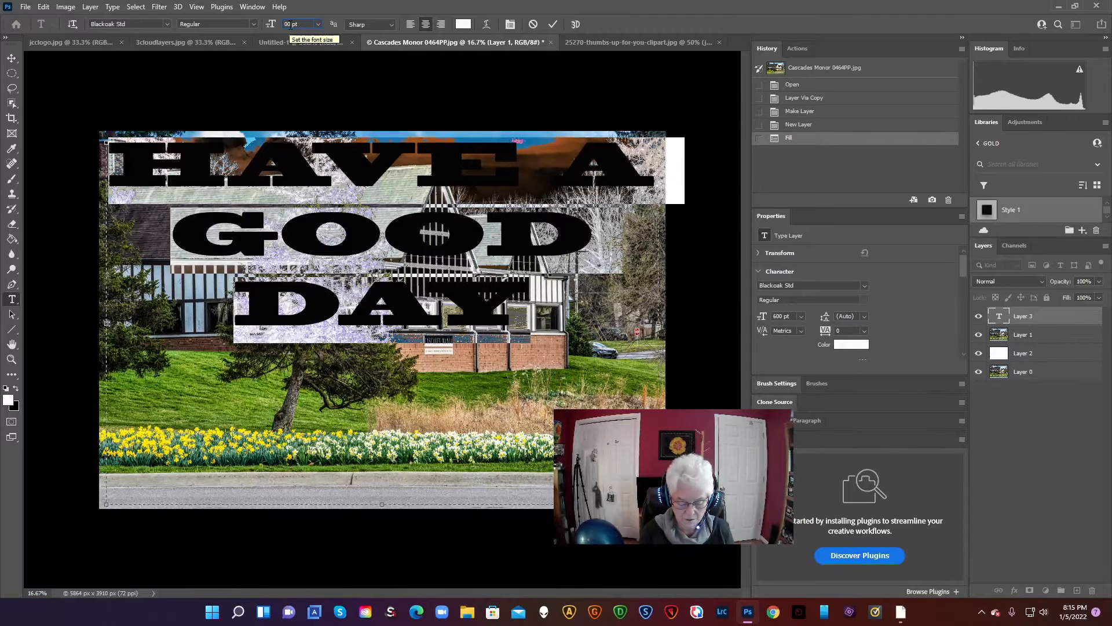
{"action": "type", "text": "5"}
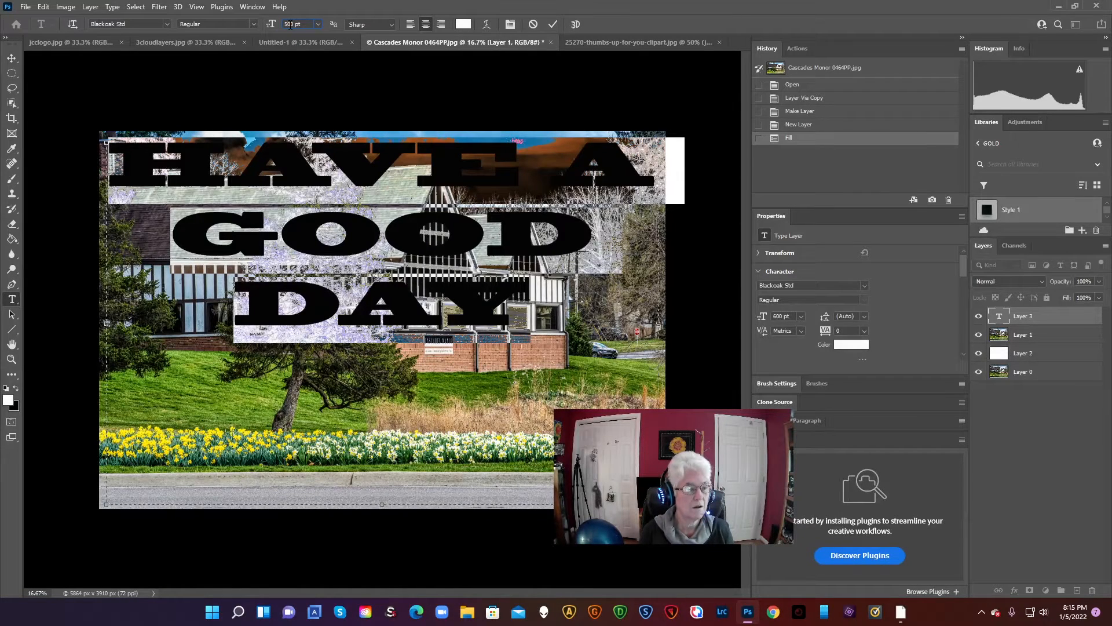
{"action": "left_click", "coordinate": [573, 302]}
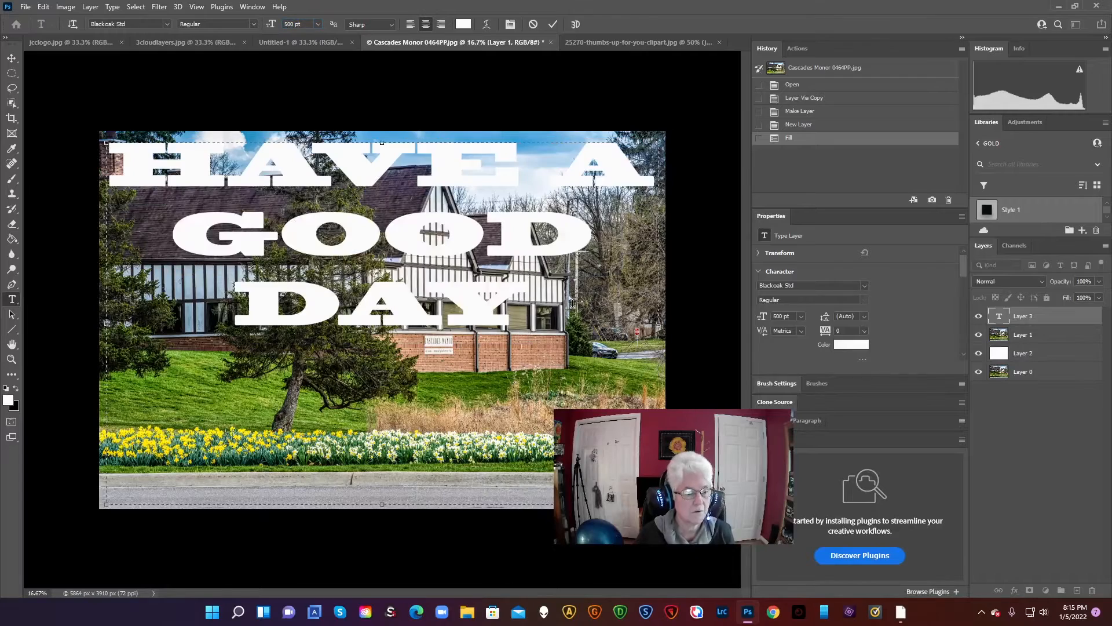
Select the whole text and set its font size to 400 pt
{"action": "left_click_drag", "start_coordinate": [570, 302], "coordinate": [222, 101]}
{"action": "left_click", "coordinate": [318, 23]}
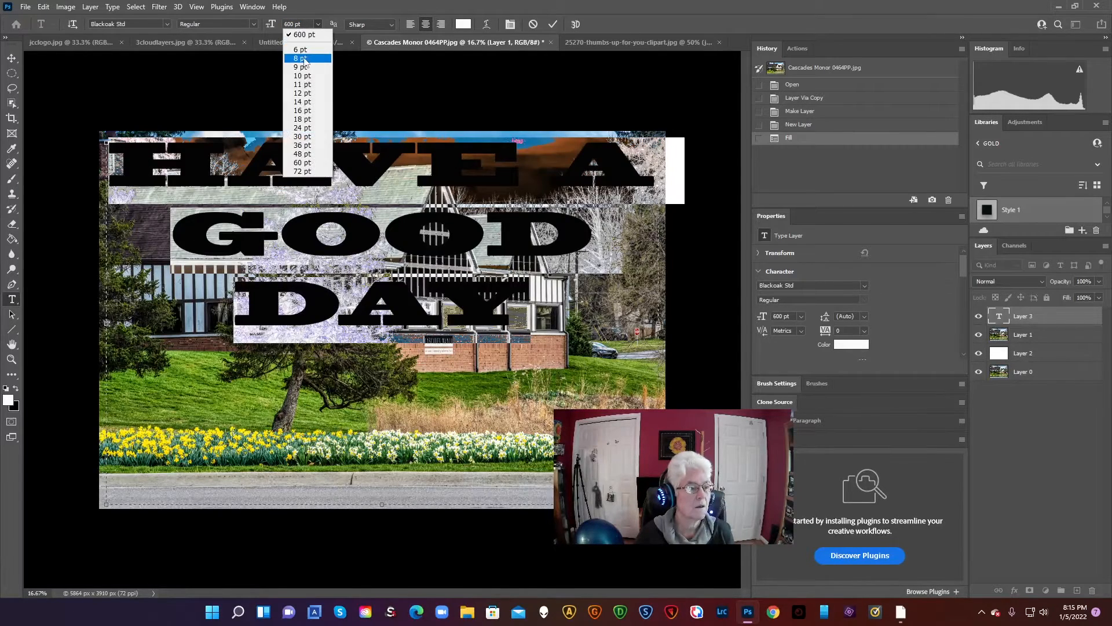
{"action": "left_click", "coordinate": [289, 25]}
{"action": "left_click_drag", "start_coordinate": [290, 24], "coordinate": [269, 26]}
{"action": "key", "text": "BackSpace"}
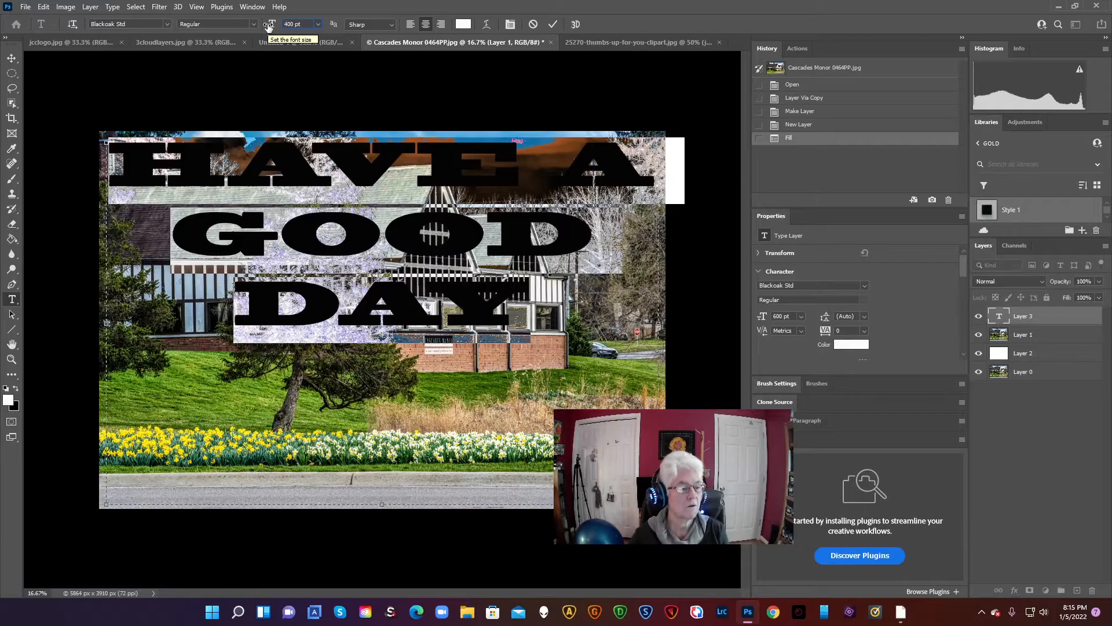
{"action": "type", "text": "4"}
{"action": "key", "text": "Return"}
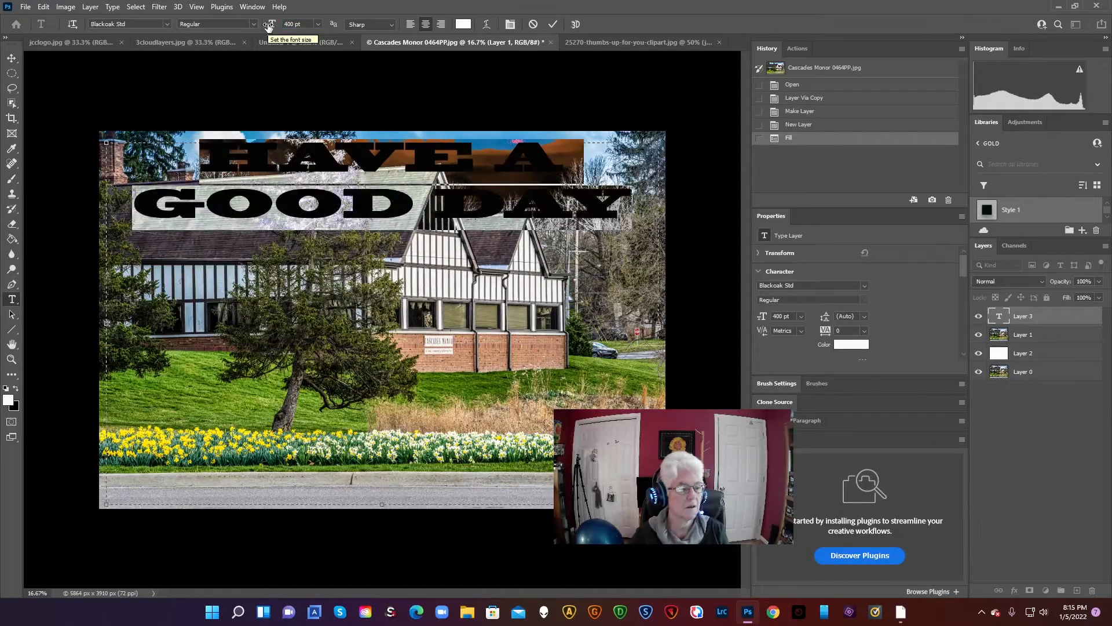
{"action": "left_click", "coordinate": [414, 371]}
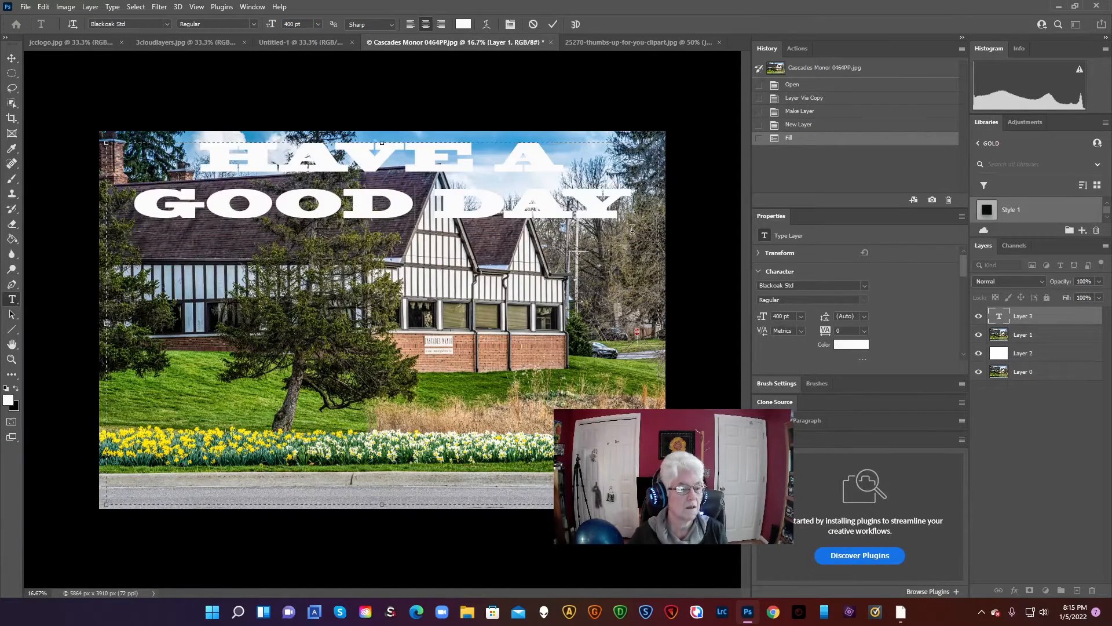
Change the whole text's font to Gill Sans Ultra Bold Condensed and check which font styles it offers
{"action": "left_click_drag", "start_coordinate": [640, 202], "coordinate": [100, 168]}
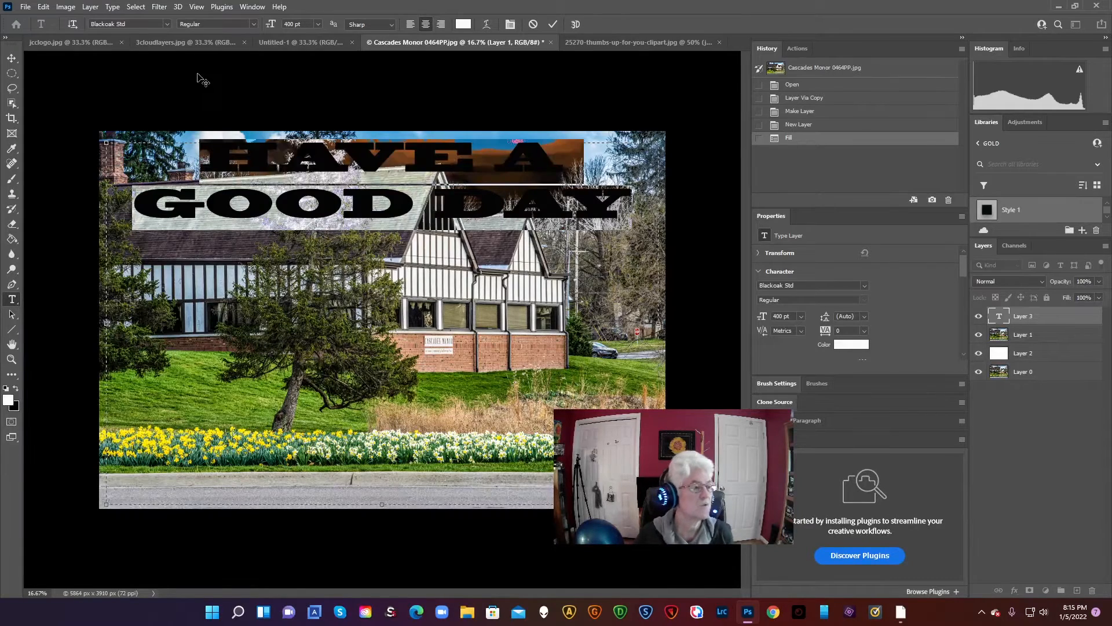
{"action": "left_click", "coordinate": [166, 24]}
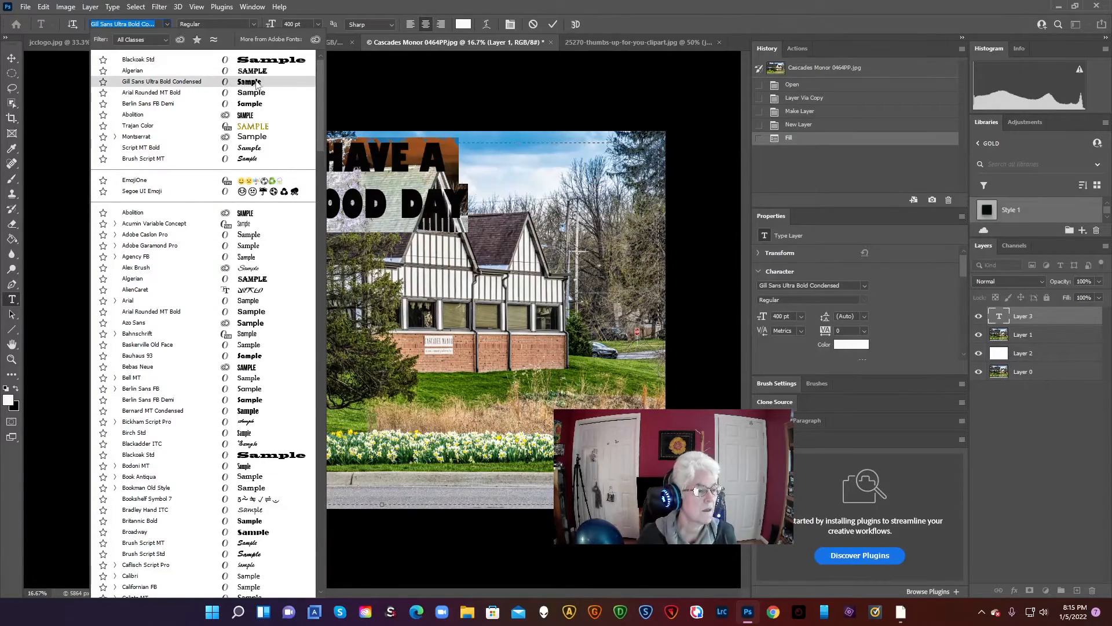
{"action": "left_click", "coordinate": [236, 83]}
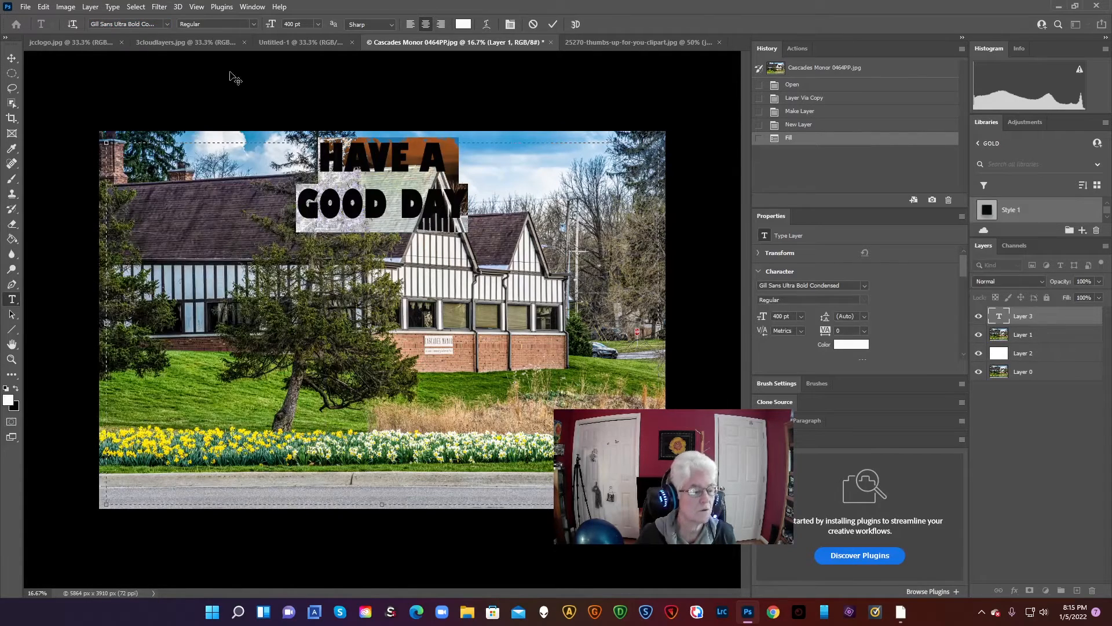
{"action": "left_click", "coordinate": [254, 23]}
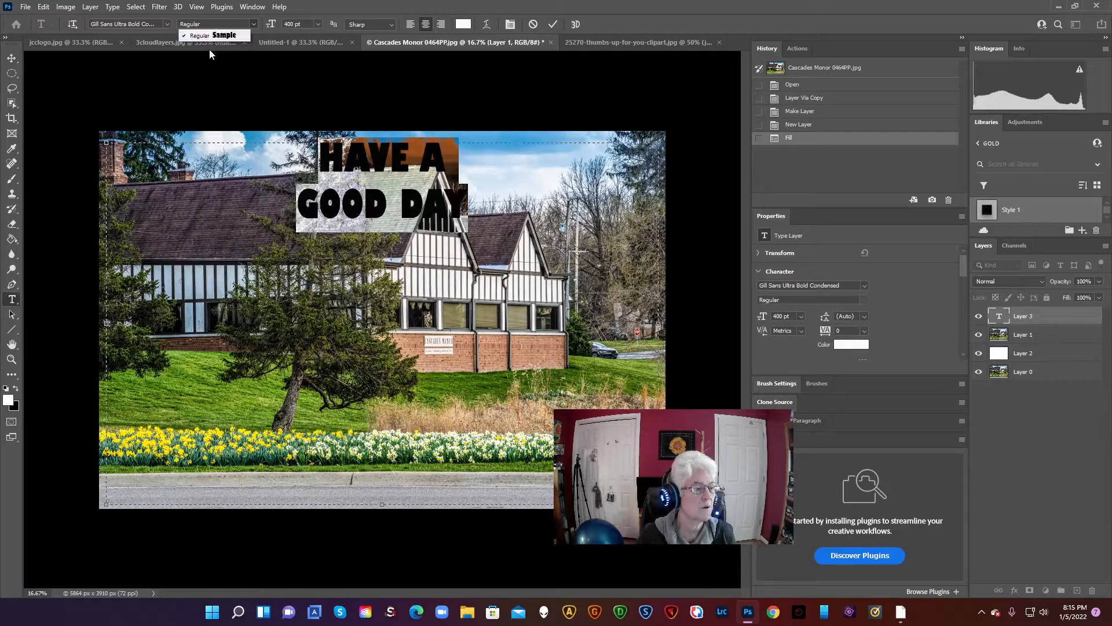
{"action": "left_click", "coordinate": [253, 23]}
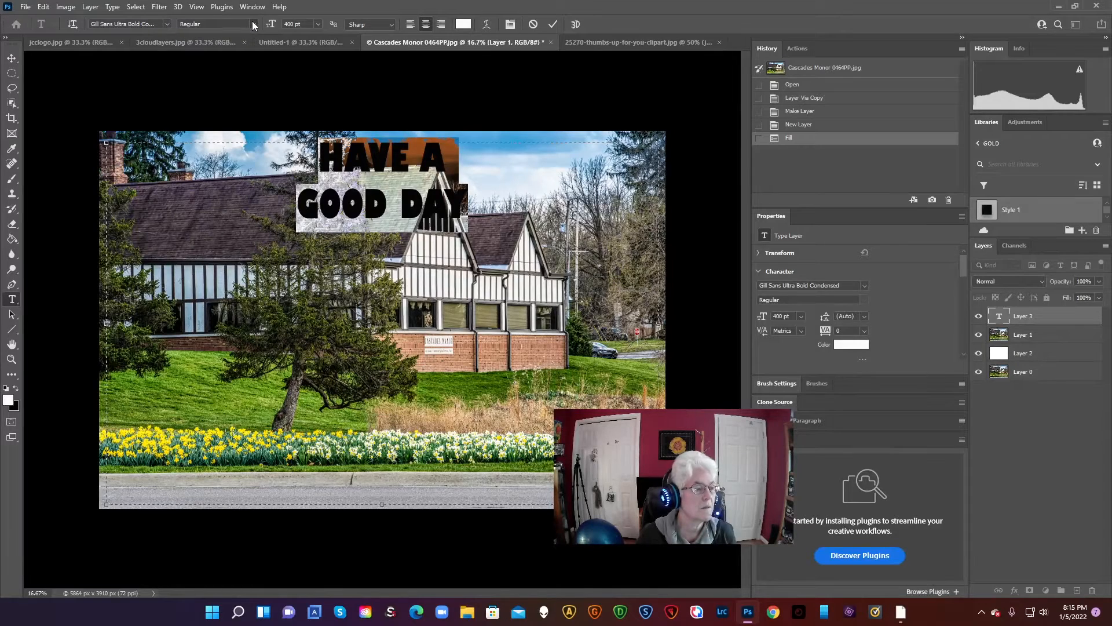
Change the whole text's font to Berlin Sans FB Demi
{"action": "left_click", "coordinate": [166, 24]}
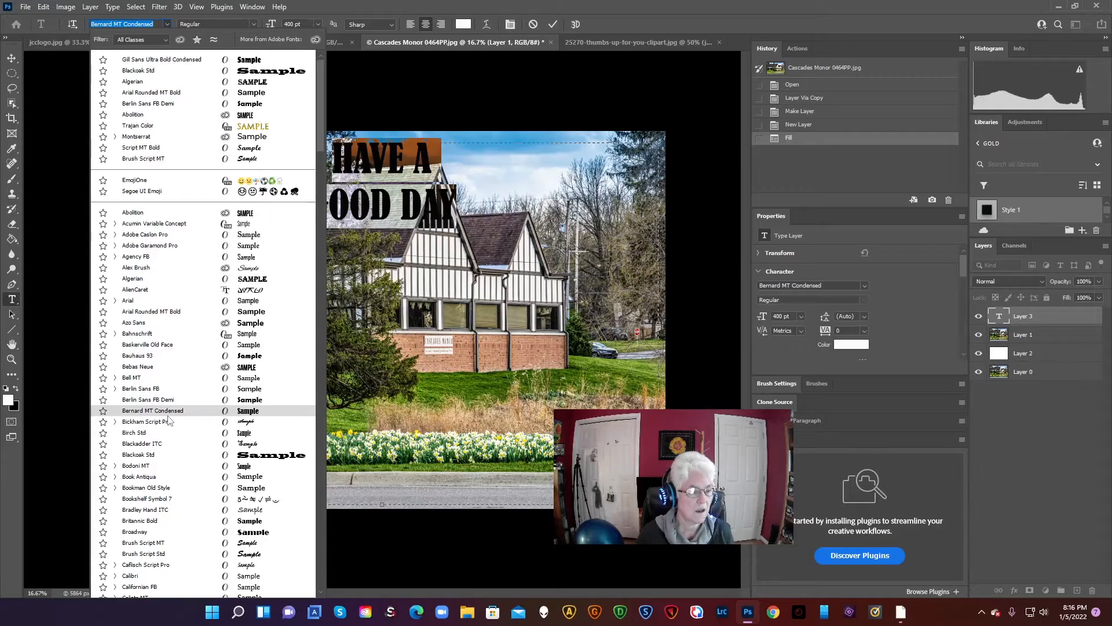
{"action": "left_click", "coordinate": [171, 400]}
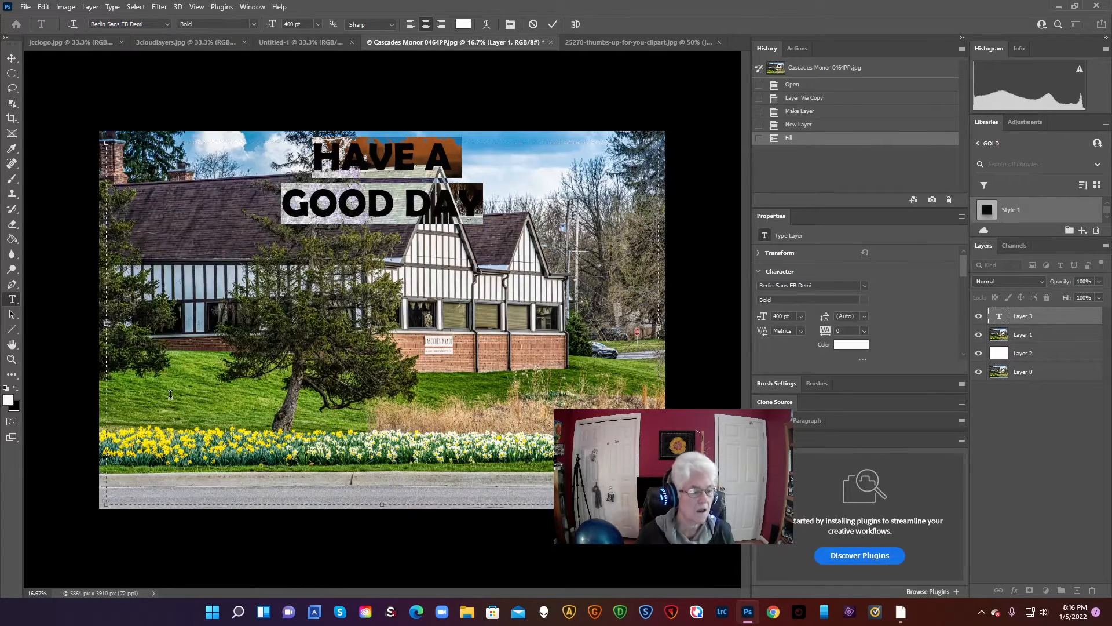
{"action": "left_click", "coordinate": [536, 218]}
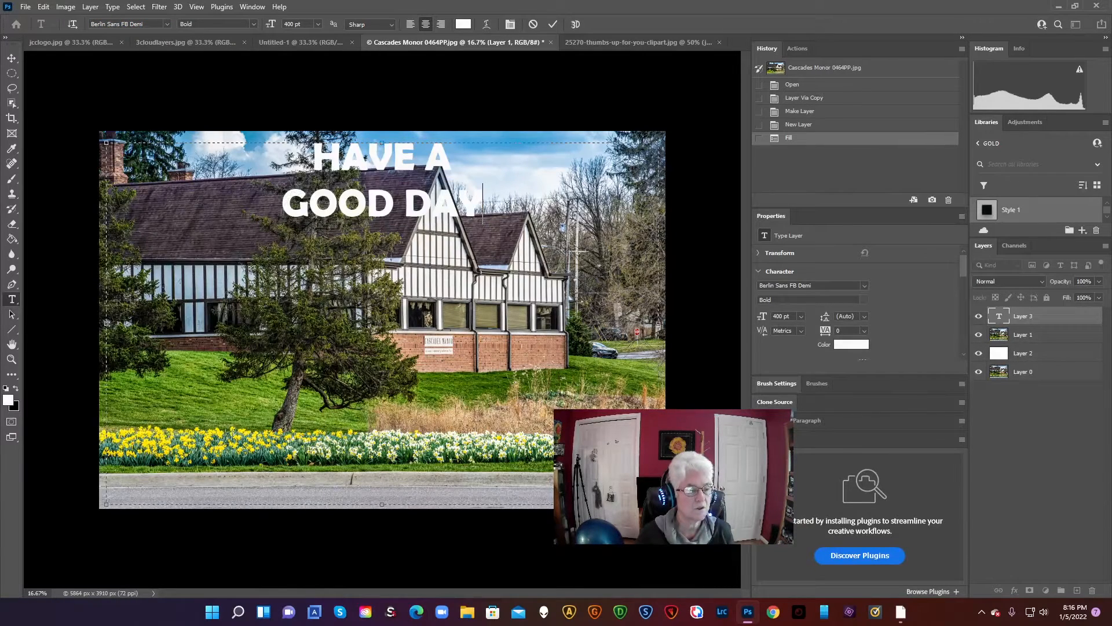
Enlarge the whole text to a font size of 600 pt
{"action": "left_click_drag", "start_coordinate": [534, 216], "coordinate": [304, 153]}
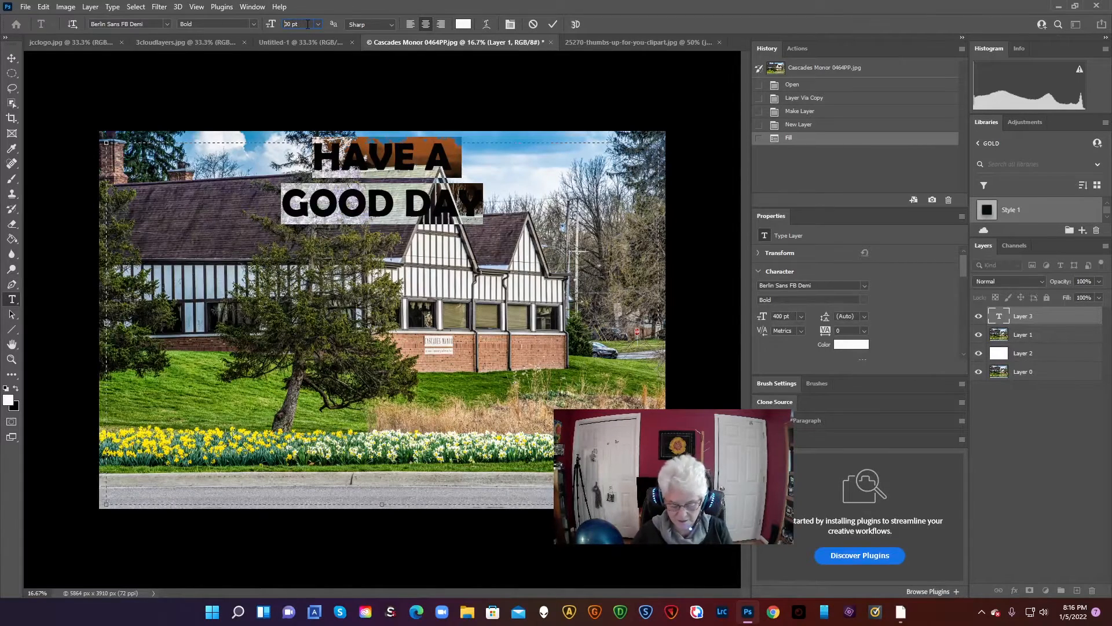
{"action": "type", "text": "6"}
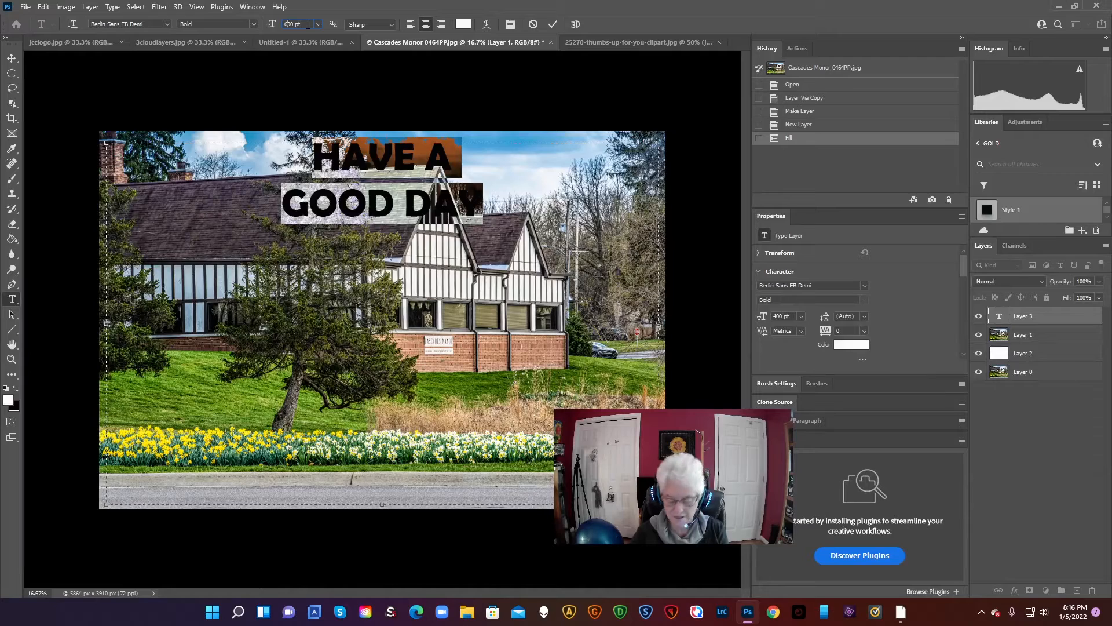
{"action": "key", "text": "Return"}
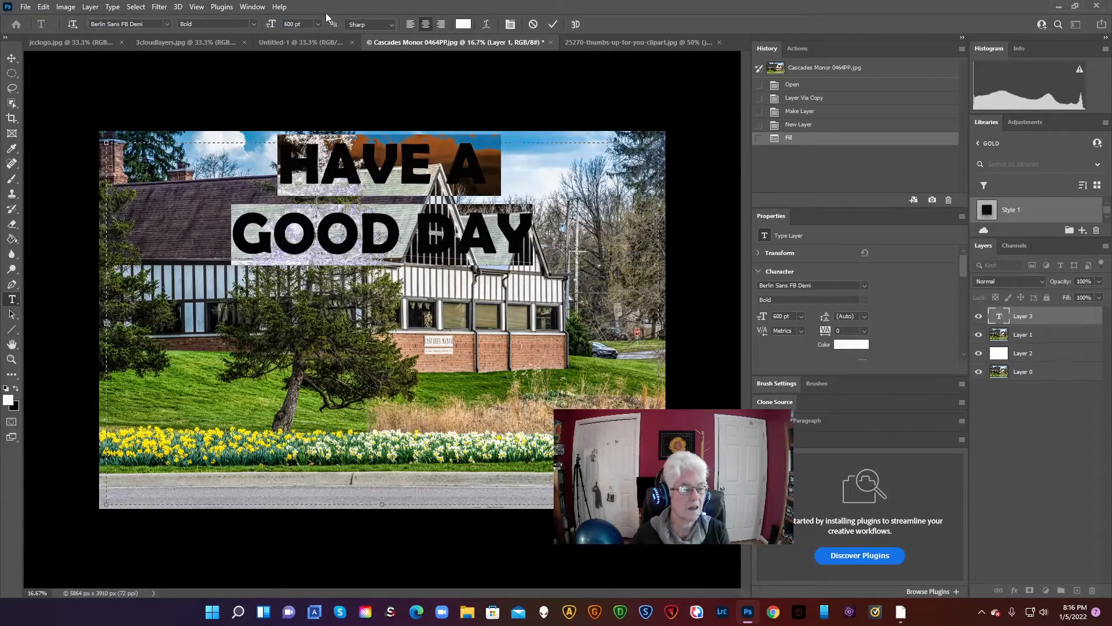
Enlarge the whole text to a font size of 800 pt
{"action": "left_click", "coordinate": [390, 243]}
{"action": "left_click_drag", "start_coordinate": [390, 243], "coordinate": [230, 99]}
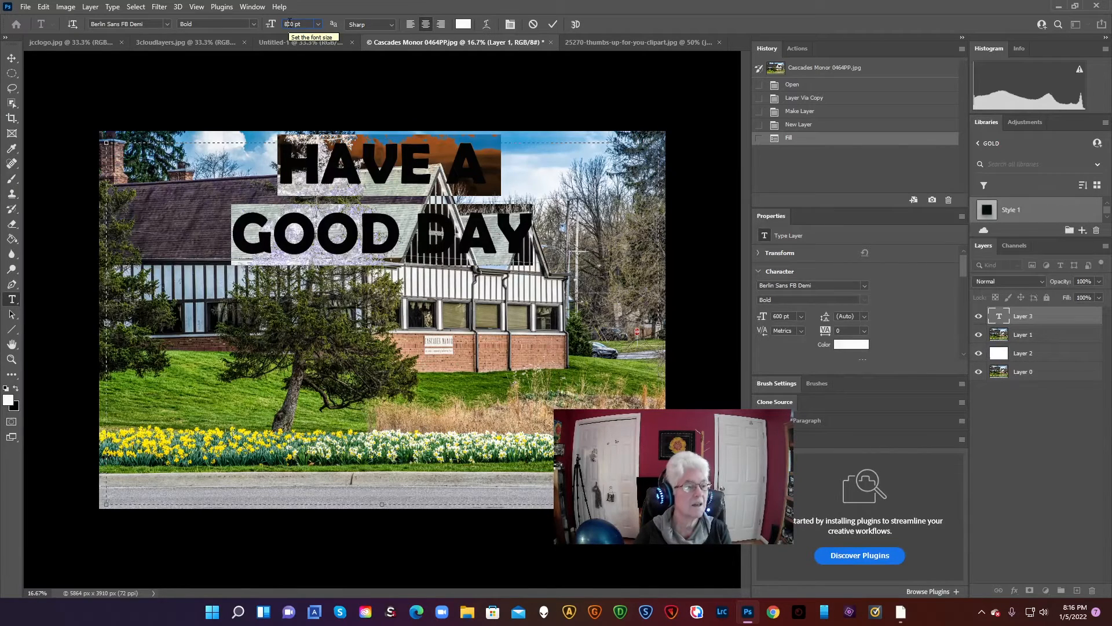
{"action": "key", "text": "Return"}
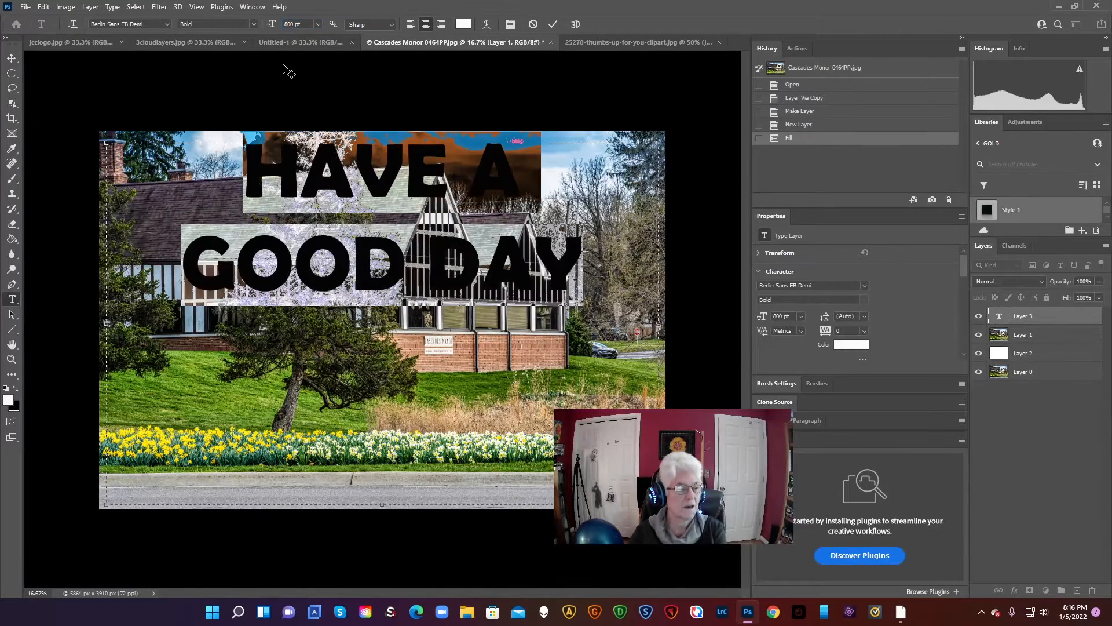
{"action": "left_click", "coordinate": [427, 325]}
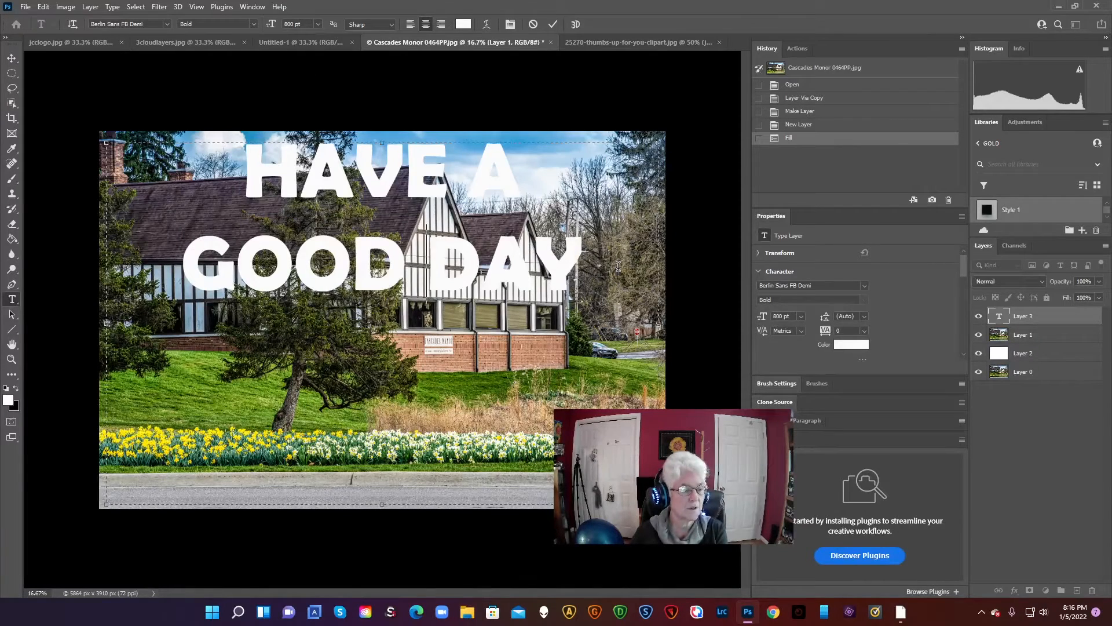
Enlarge the whole text to a font size of 900 pt
{"action": "left_click_drag", "start_coordinate": [618, 266], "coordinate": [197, 199]}
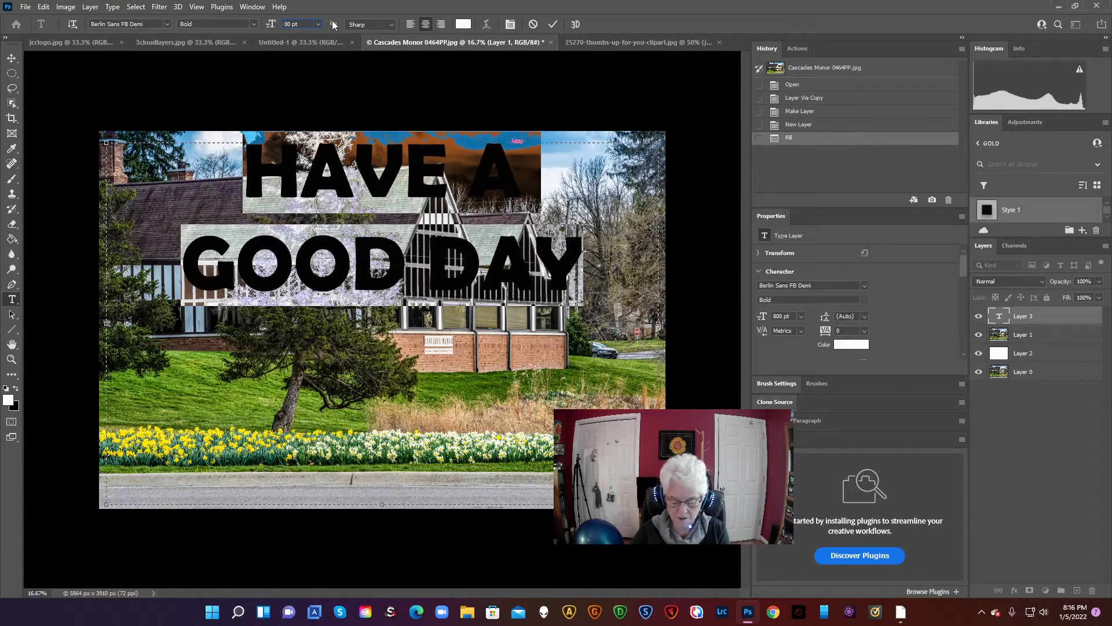
{"action": "key", "text": "Return"}
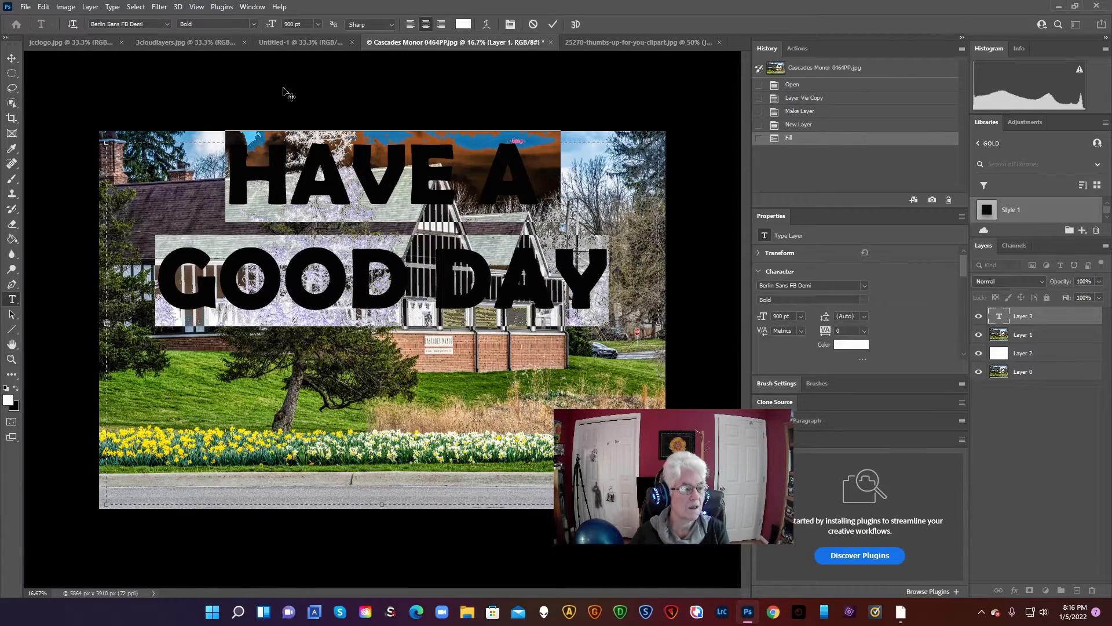
{"action": "left_click", "coordinate": [256, 412]}
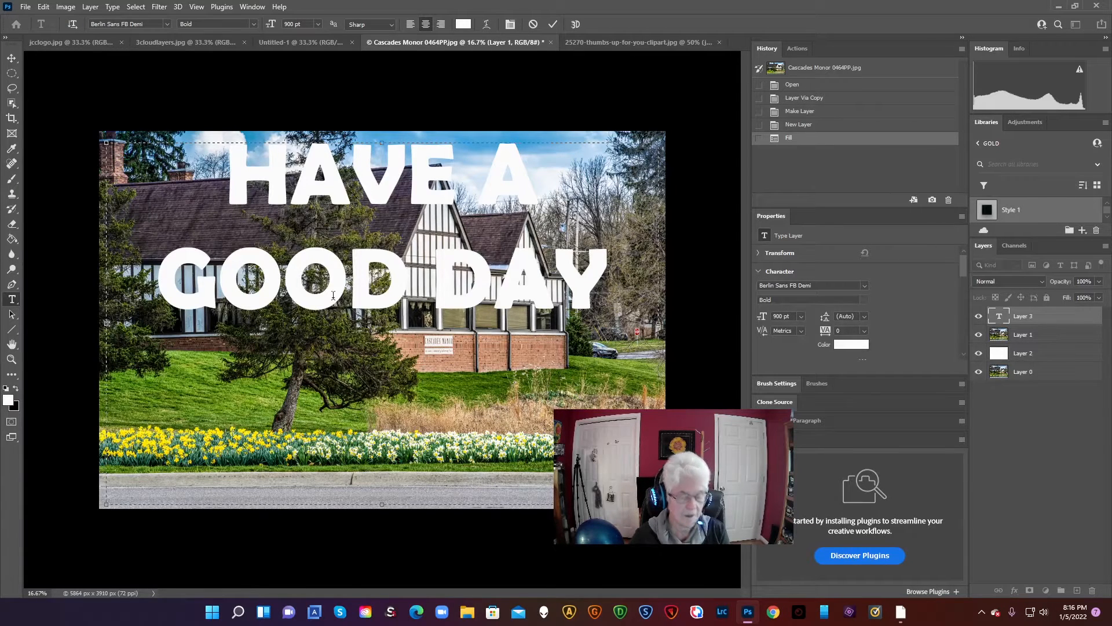
Commit the text and move the HAVE A GOOD DAY layer between Layer 1 and the white Layer 2
{"action": "left_click", "coordinate": [1041, 316]}
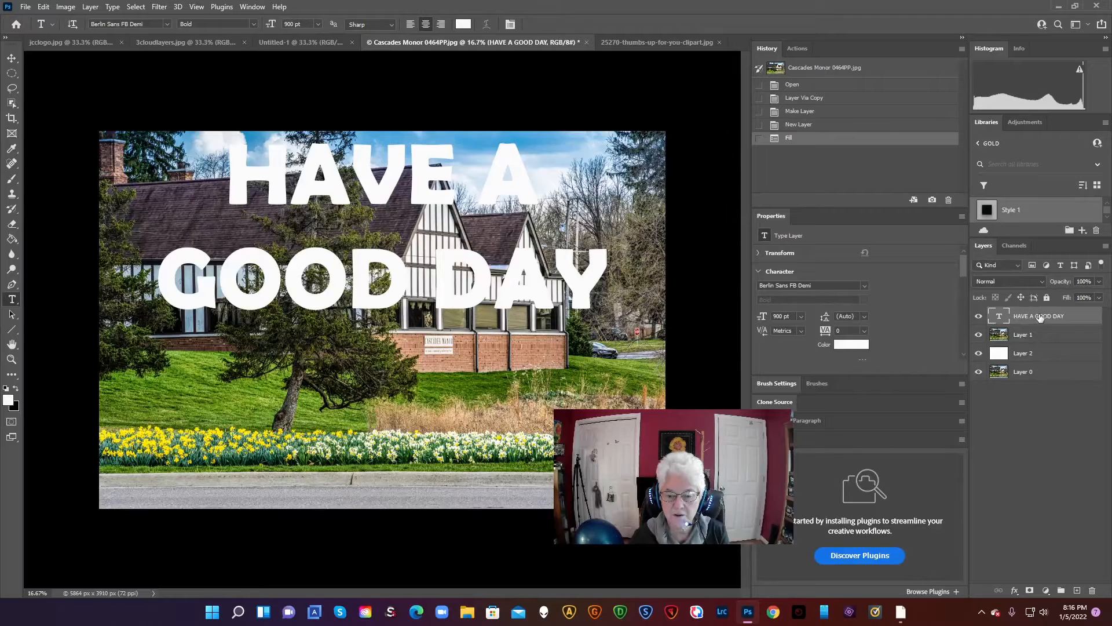
{"action": "left_click_drag", "start_coordinate": [1040, 316], "coordinate": [1040, 355]}
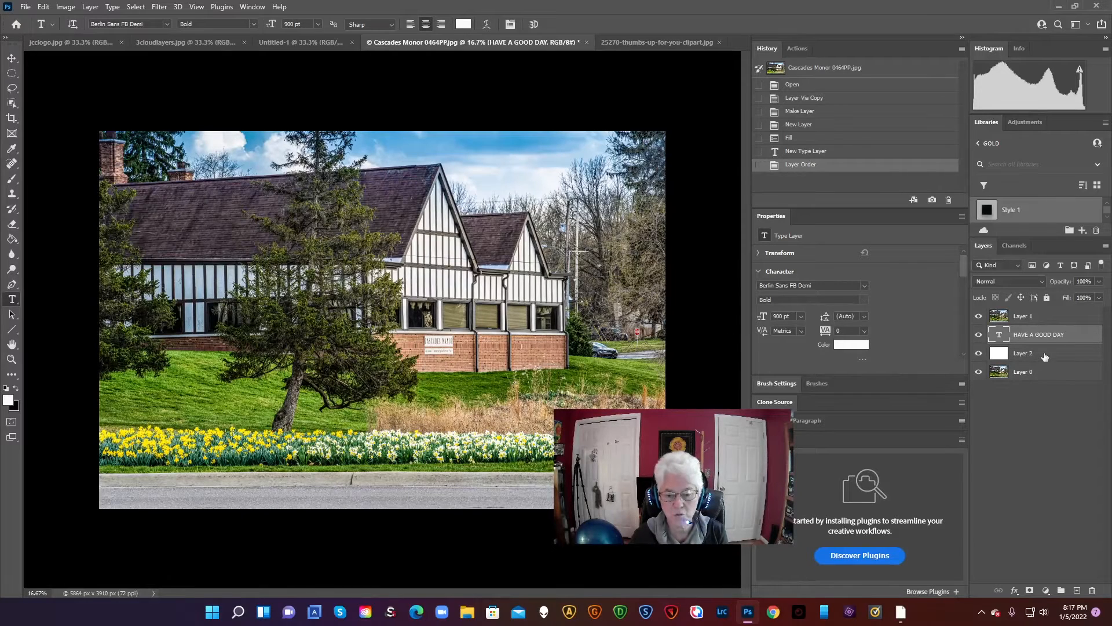
Clip the photo on Layer 1 to the text layer with a clipping mask
{"action": "left_click", "coordinate": [1055, 317]}
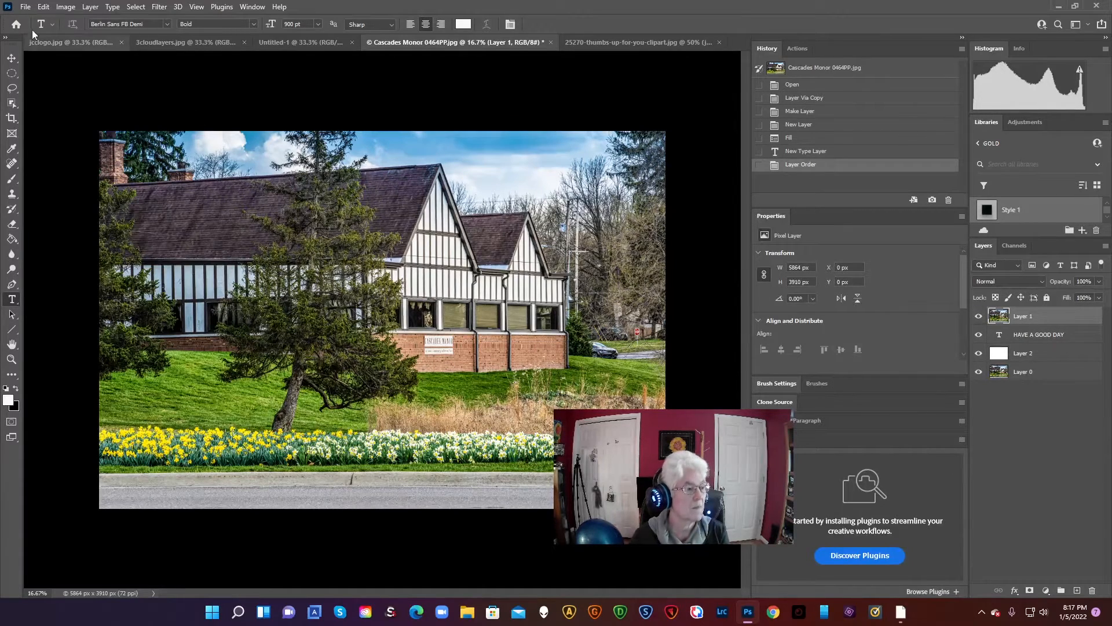
{"action": "left_click", "coordinate": [44, 7]}
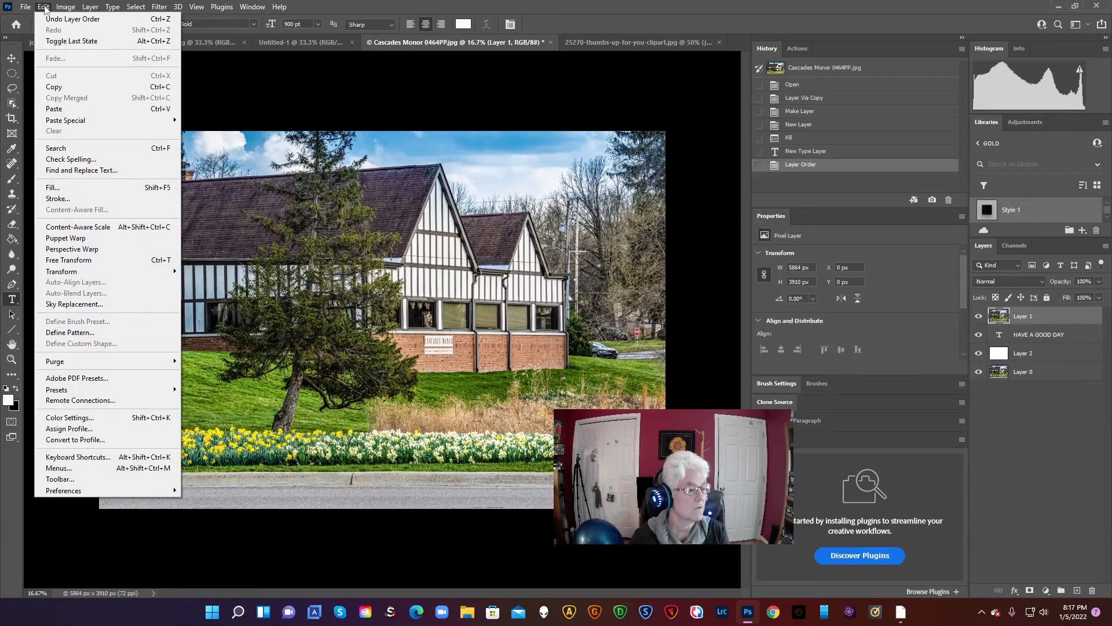
{"action": "mouse_move", "coordinate": [91, 7]}
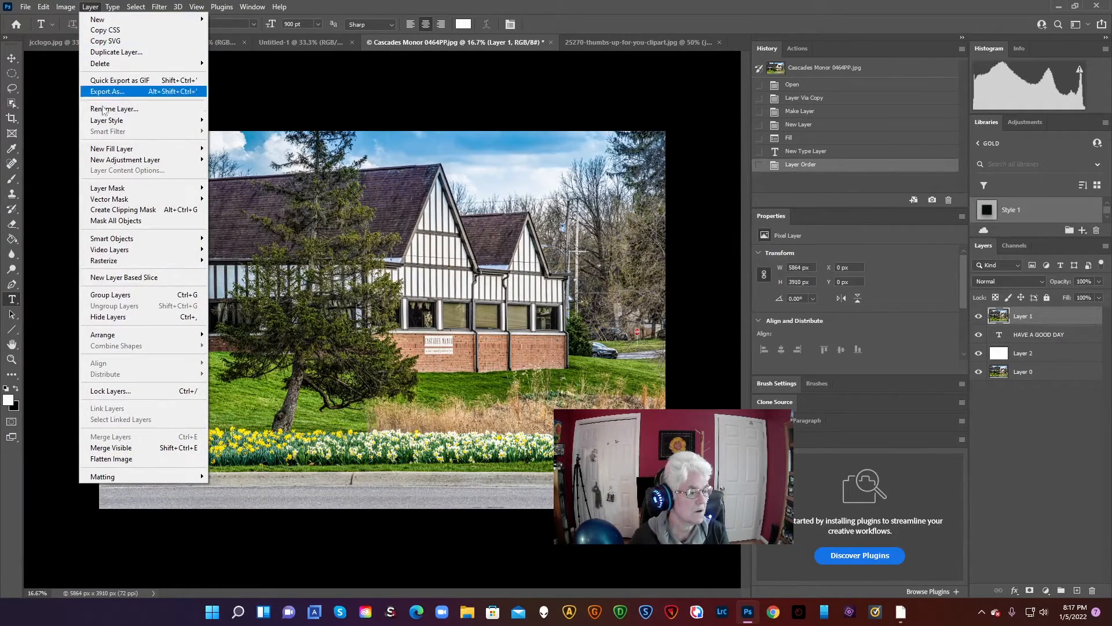
{"action": "left_click", "coordinate": [108, 211]}
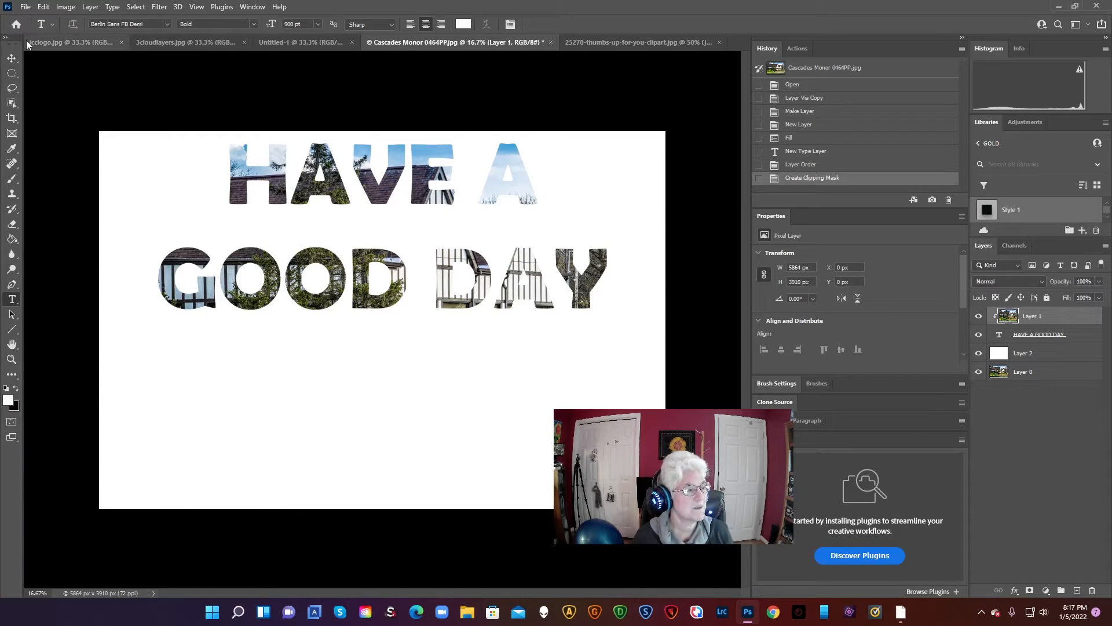
Move the clipped photo up and right inside the letters so the daffodils fill the words GOOD DAY
{"action": "left_click", "coordinate": [12, 59]}
{"action": "mouse_move", "coordinate": [377, 240]}
{"action": "left_mouse_down"}
{"action": "mouse_move", "coordinate": [387, 396]}
{"action": "mouse_move", "coordinate": [400, 228]}
{"action": "mouse_move", "coordinate": [408, 238]}
{"action": "mouse_move", "coordinate": [398, 235]}
{"action": "left_mouse_up"}
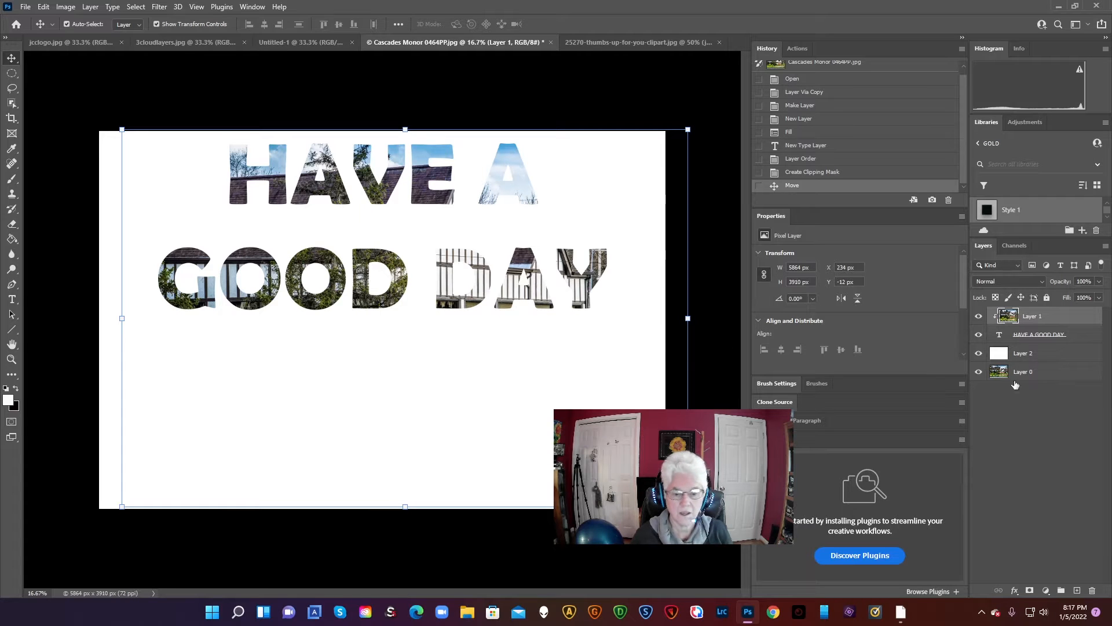
{"action": "left_click", "coordinate": [1034, 333]}
{"action": "left_click_drag", "start_coordinate": [526, 312], "coordinate": [566, 170]}
{"action": "left_click", "coordinate": [713, 231]}
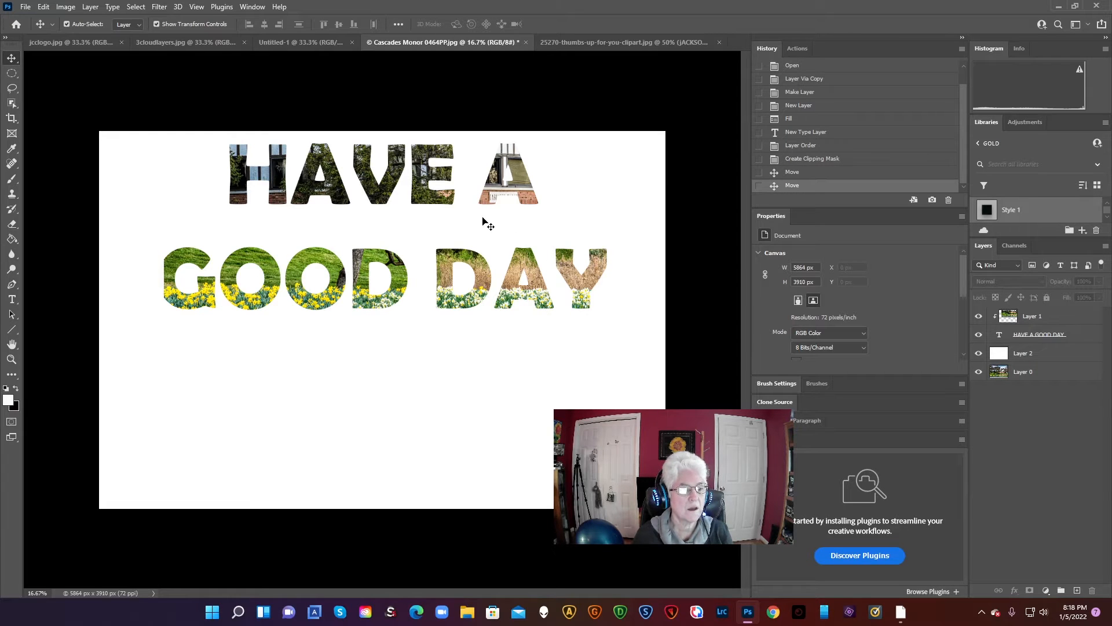
Nudge the clipped photo so the building's sign sits inside the single letter A of the first line
{"action": "left_click", "coordinate": [359, 191]}
{"action": "mouse_move", "coordinate": [358, 191]}
{"action": "left_mouse_down"}
{"action": "mouse_move", "coordinate": [363, 179]}
{"action": "mouse_move", "coordinate": [349, 183]}
{"action": "mouse_move", "coordinate": [366, 182]}
{"action": "left_mouse_up"}
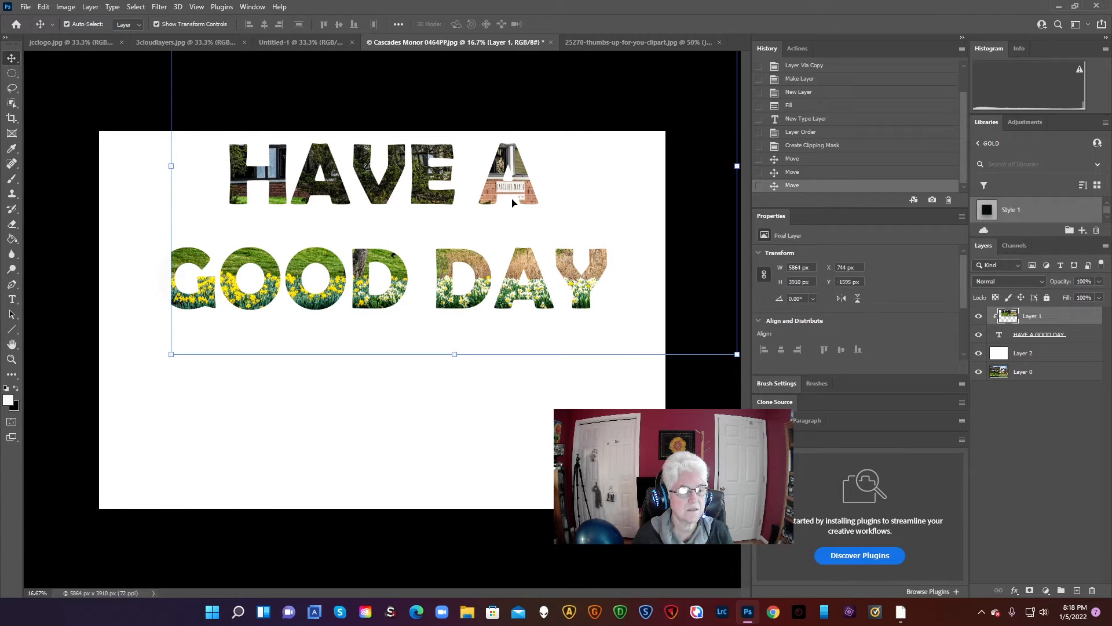
{"action": "left_click_drag", "start_coordinate": [517, 178], "coordinate": [514, 180]}
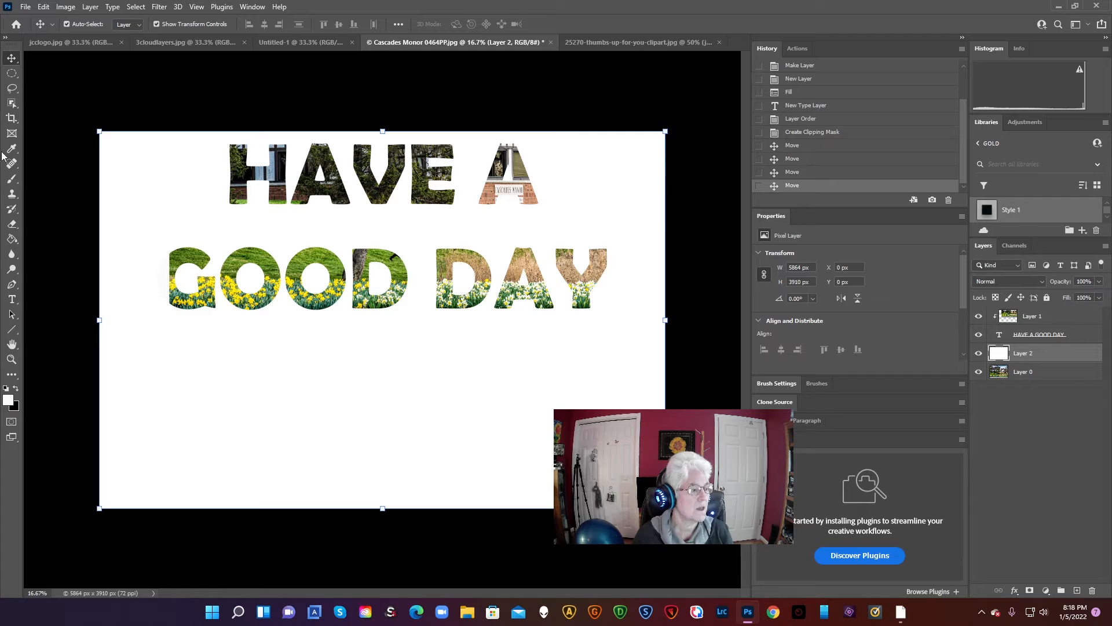
Crop off the empty white area below the two text lines, and undo the crop
{"action": "left_click", "coordinate": [11, 118]}
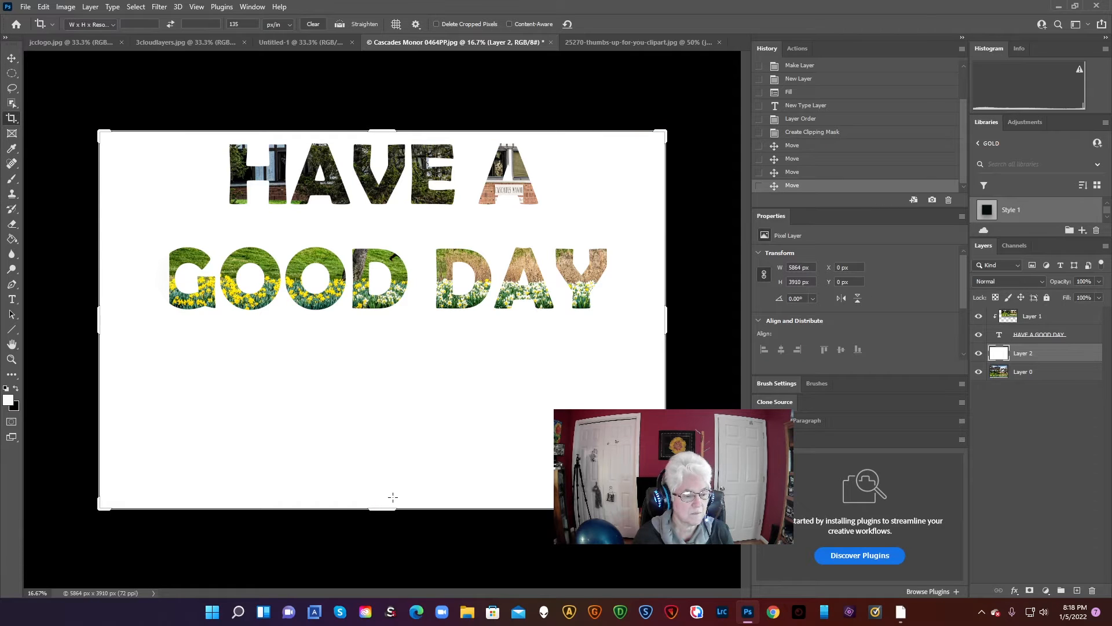
{"action": "left_click_drag", "start_coordinate": [385, 510], "coordinate": [377, 423]}
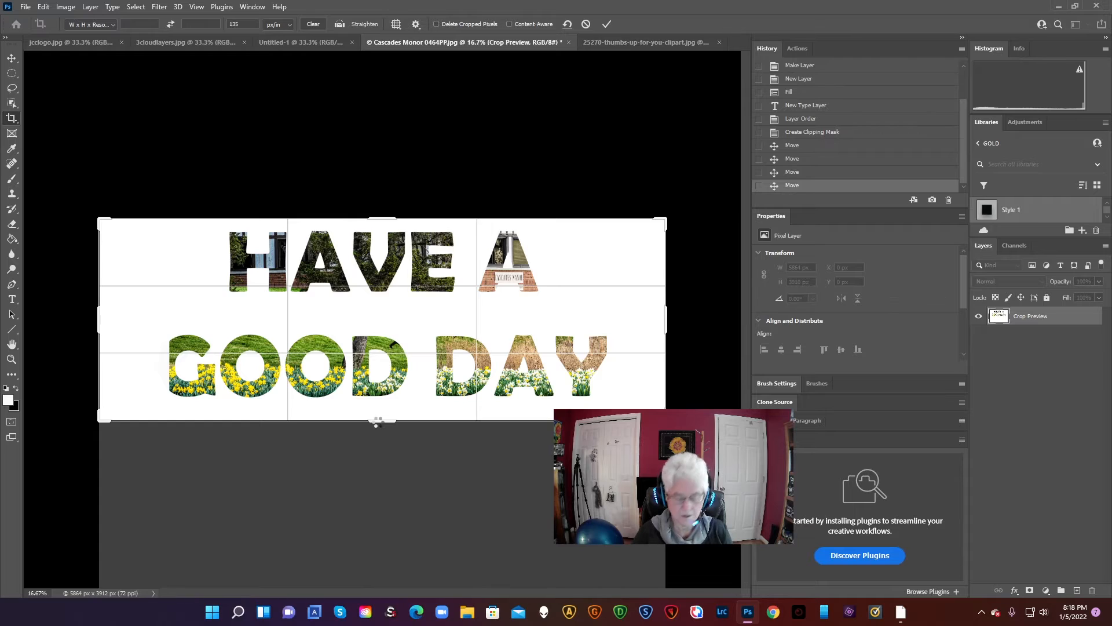
{"action": "key", "text": "Return"}
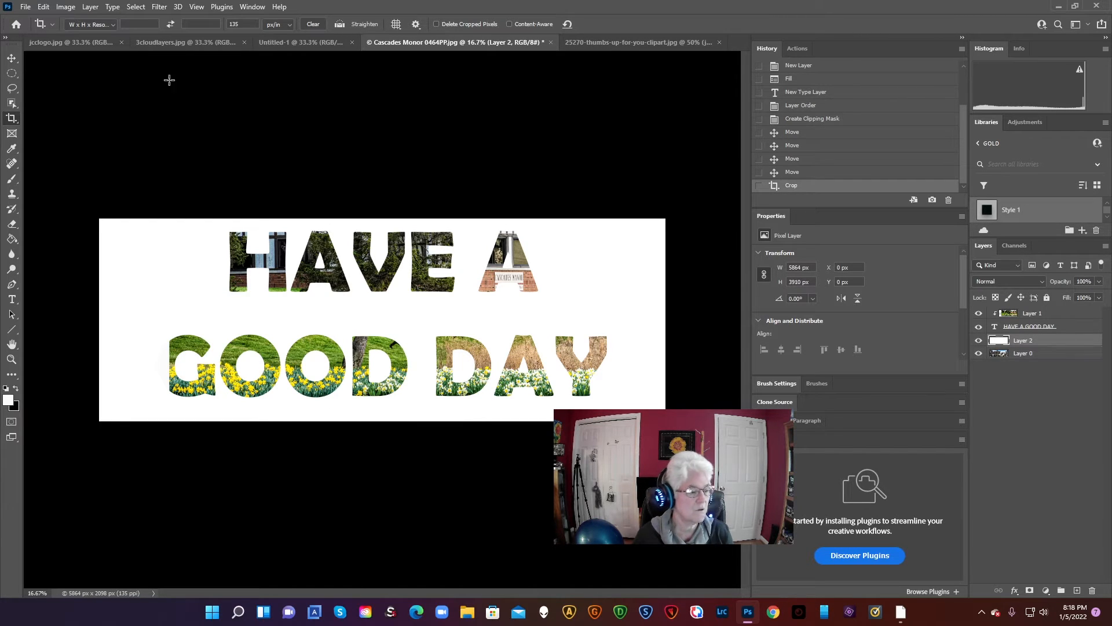
{"action": "left_click", "coordinate": [44, 6]}
{"action": "left_click", "coordinate": [47, 18]}
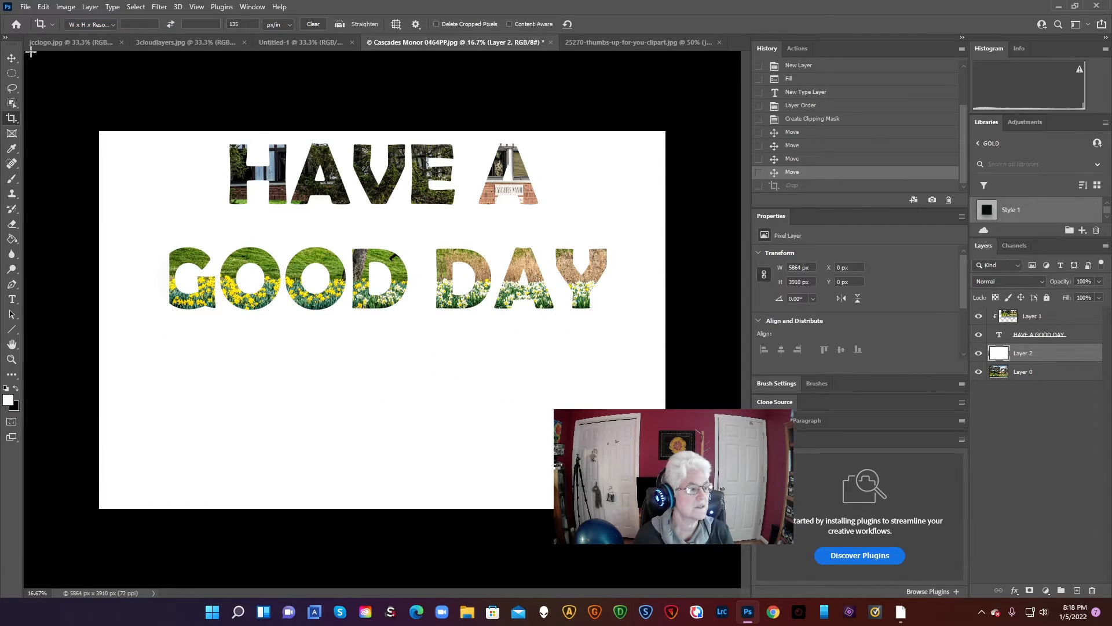
Shift the white Layer 2 around the canvas and bring it back behind the two text lines
{"action": "left_click", "coordinate": [12, 59]}
{"action": "left_click_drag", "start_coordinate": [247, 378], "coordinate": [255, 373]}
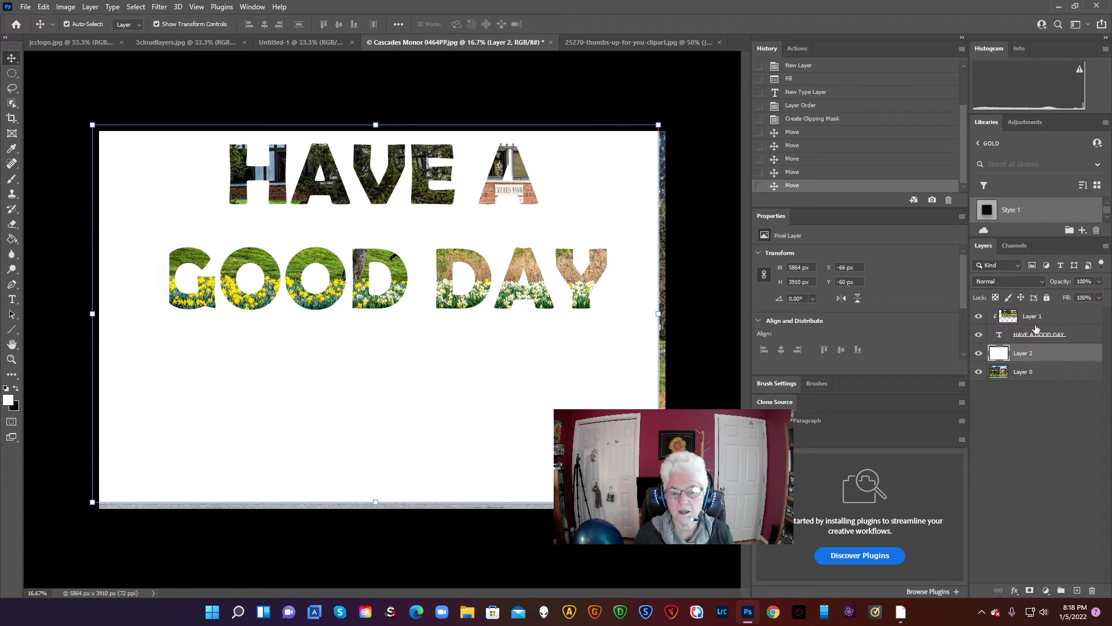
{"action": "left_click", "coordinate": [1034, 316]}
{"action": "left_click_drag", "start_coordinate": [539, 344], "coordinate": [358, 412]}
{"action": "left_click", "coordinate": [989, 313]}
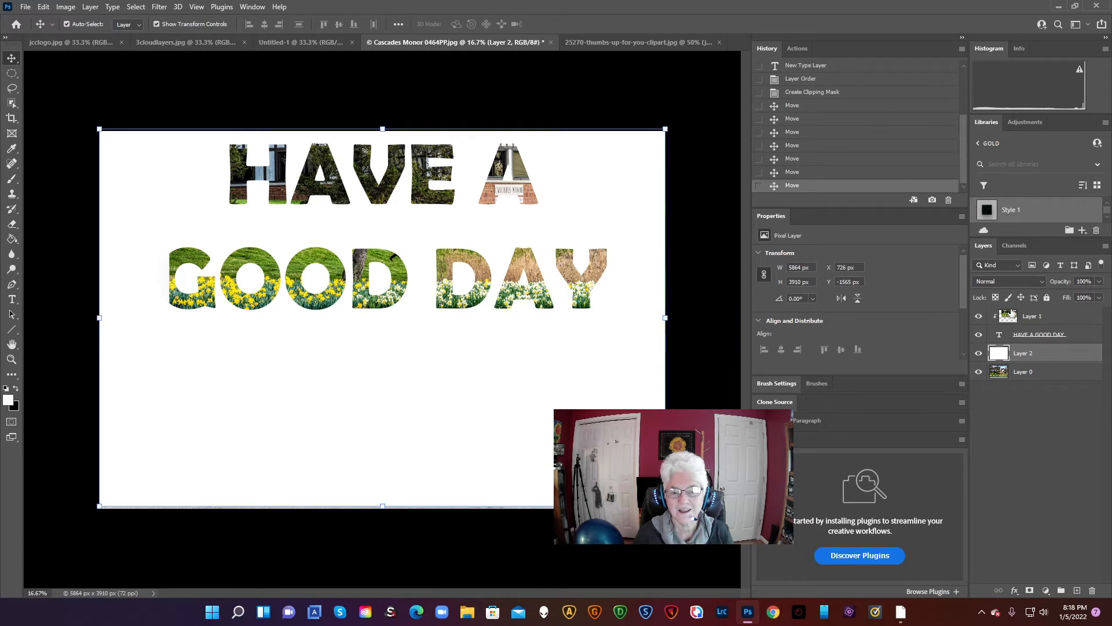
{"action": "left_click_drag", "start_coordinate": [492, 437], "coordinate": [507, 437]}
Move the clipped photo slightly left inside the letters so it fills the whole letter G of GOOD
{"action": "left_click", "coordinate": [1039, 335]}
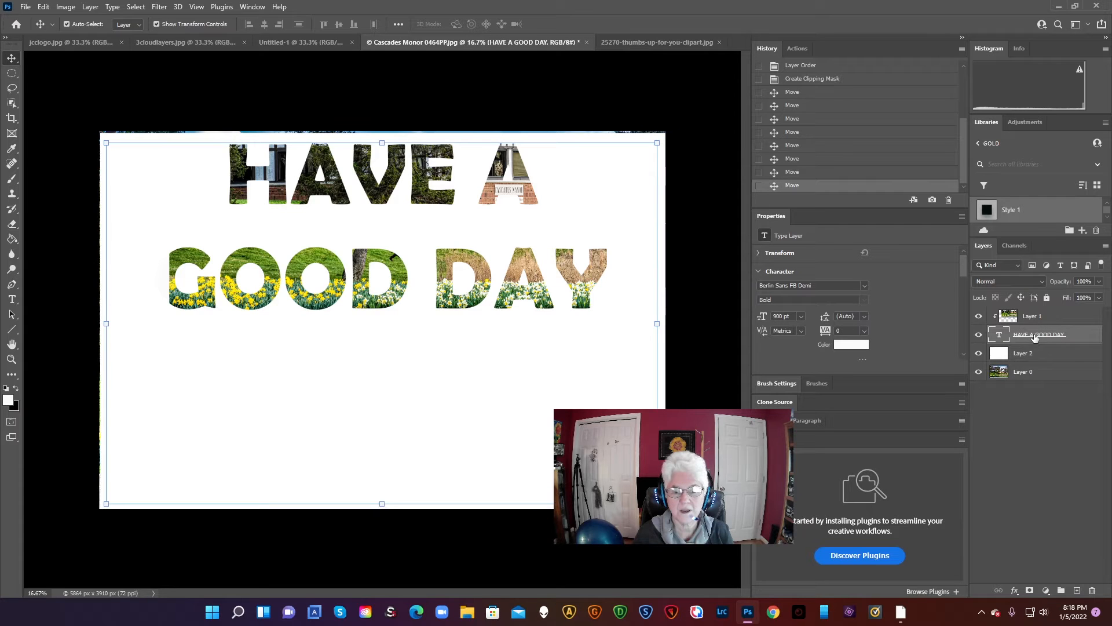
{"action": "mouse_move", "coordinate": [435, 417]}
{"action": "left_mouse_down"}
{"action": "mouse_move", "coordinate": [420, 422]}
{"action": "mouse_move", "coordinate": [441, 411]}
{"action": "left_mouse_up"}
{"action": "mouse_move", "coordinate": [364, 290]}
{"action": "left_mouse_down"}
{"action": "mouse_move", "coordinate": [326, 287]}
{"action": "mouse_move", "coordinate": [343, 288]}
{"action": "left_mouse_up"}
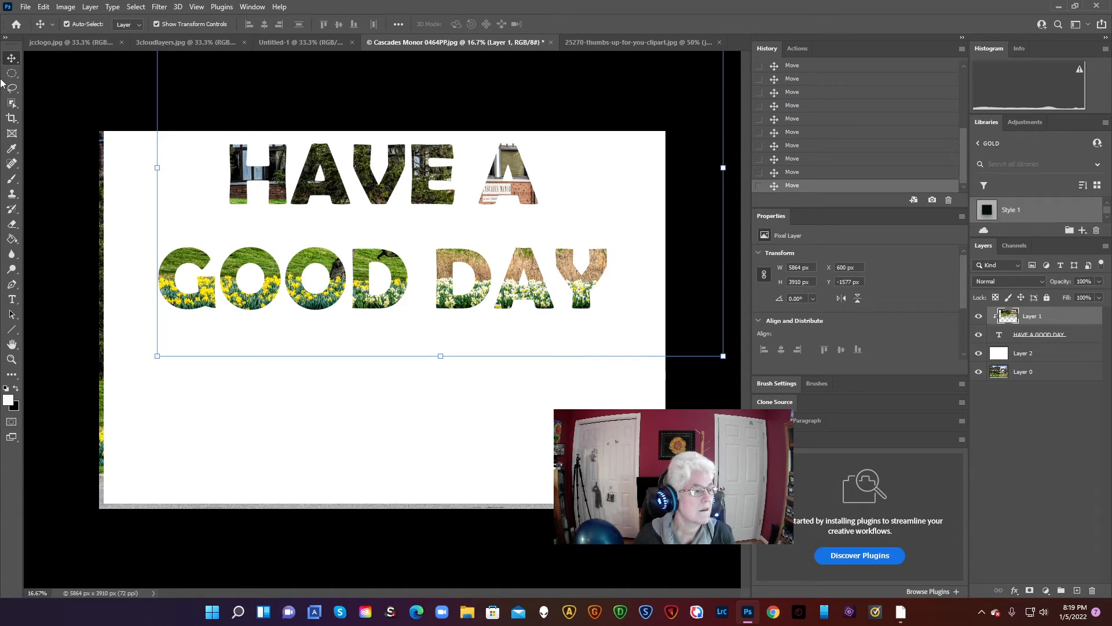
Crop the canvas to a banner of about 5300 x 2183 px around the two text lines, trimming the bottom and both sides
{"action": "left_click", "coordinate": [12, 118]}
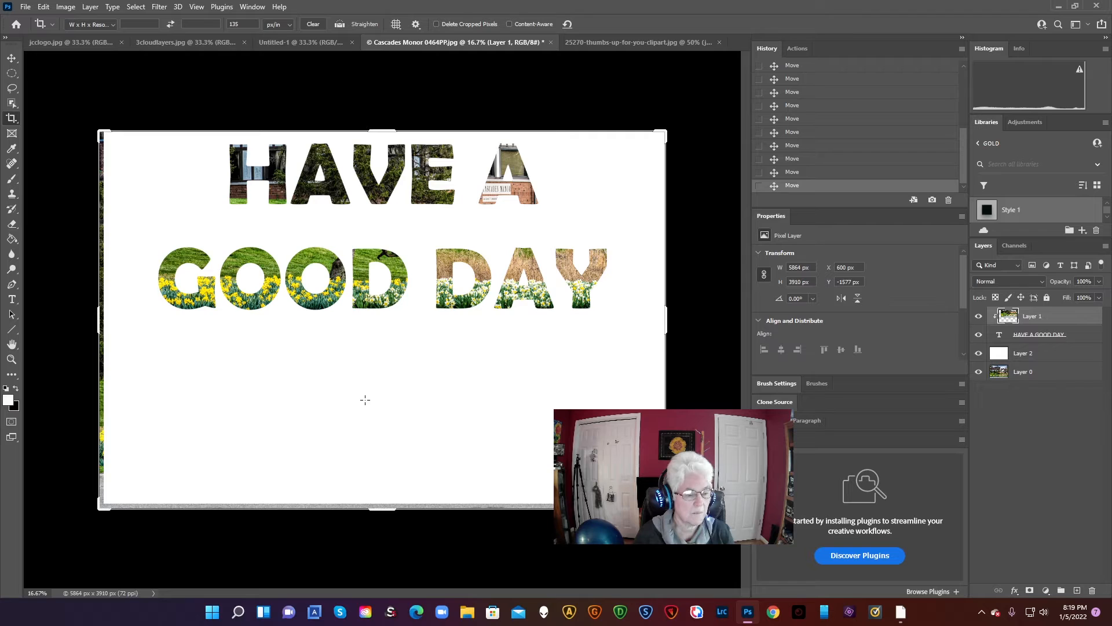
{"action": "left_click_drag", "start_coordinate": [379, 514], "coordinate": [373, 427]}
{"action": "left_click_drag", "start_coordinate": [666, 320], "coordinate": [640, 321]}
{"action": "left_click_drag", "start_coordinate": [115, 321], "coordinate": [128, 317]}
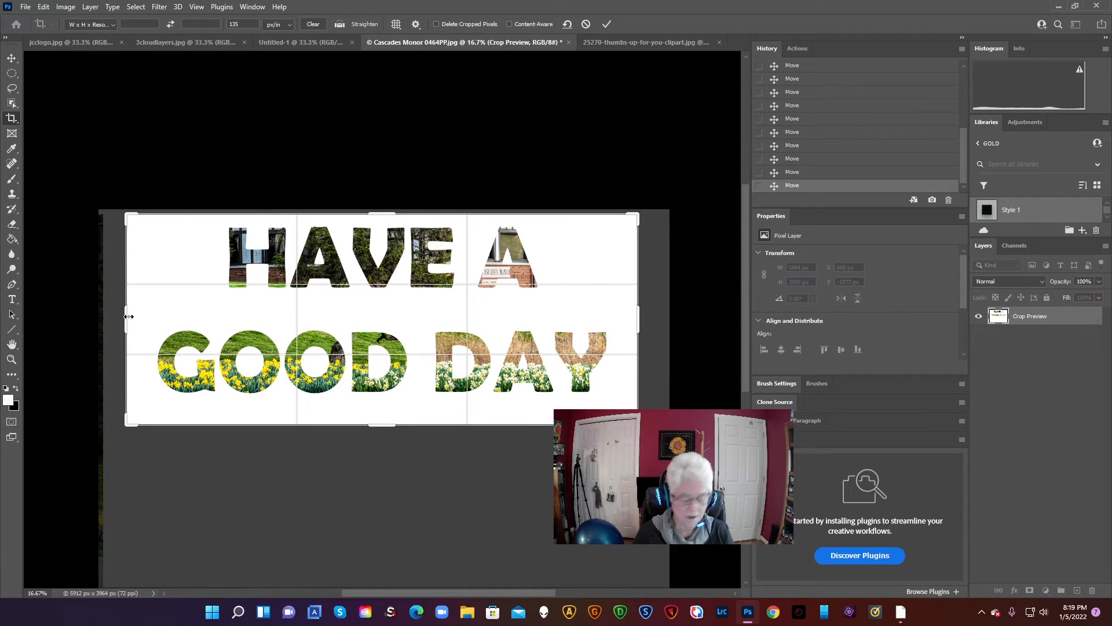
{"action": "key", "text": "Return"}
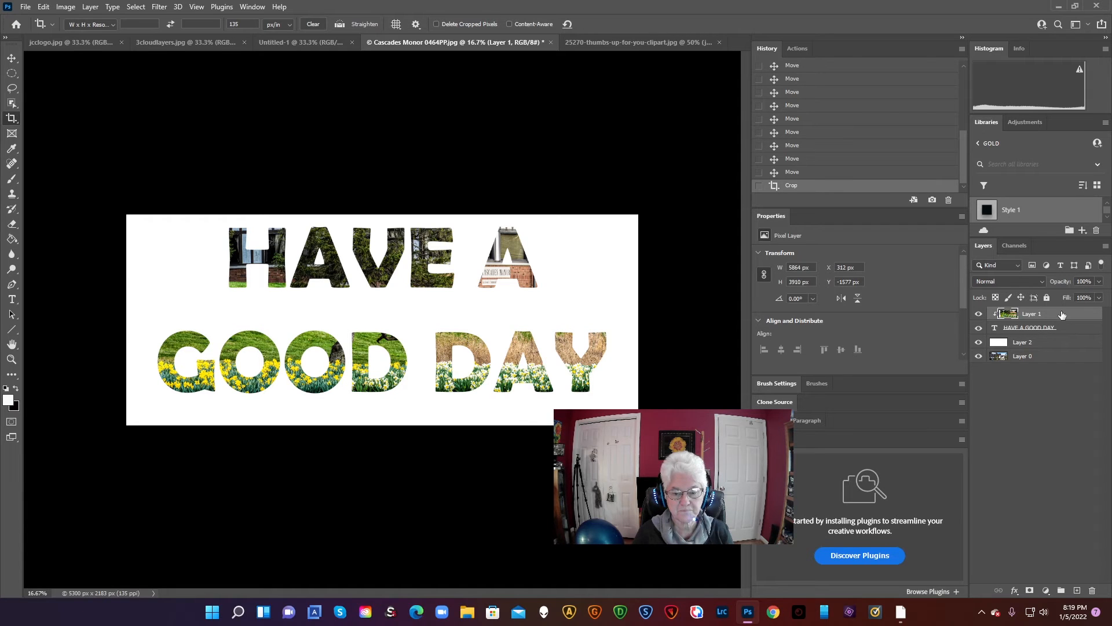
Open the layer style settings of the HAVE A GOOD DAY text layer and try out Satin and Pattern Overlay, switching each off again
{"action": "double_click", "coordinate": [1061, 328]}
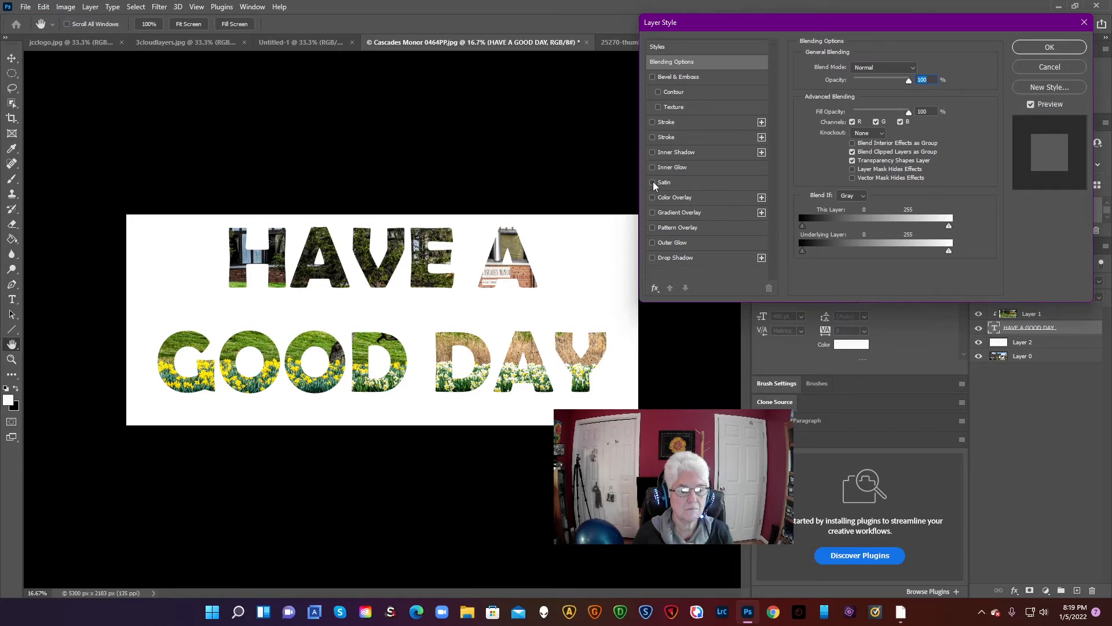
{"action": "left_click", "coordinate": [653, 183]}
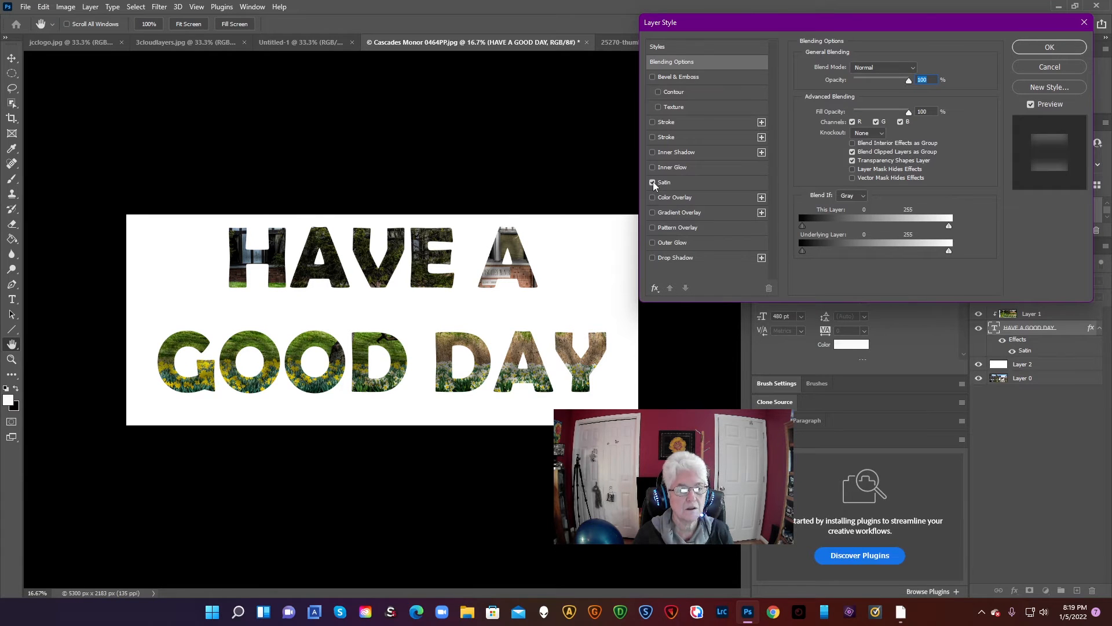
{"action": "left_click", "coordinate": [652, 182]}
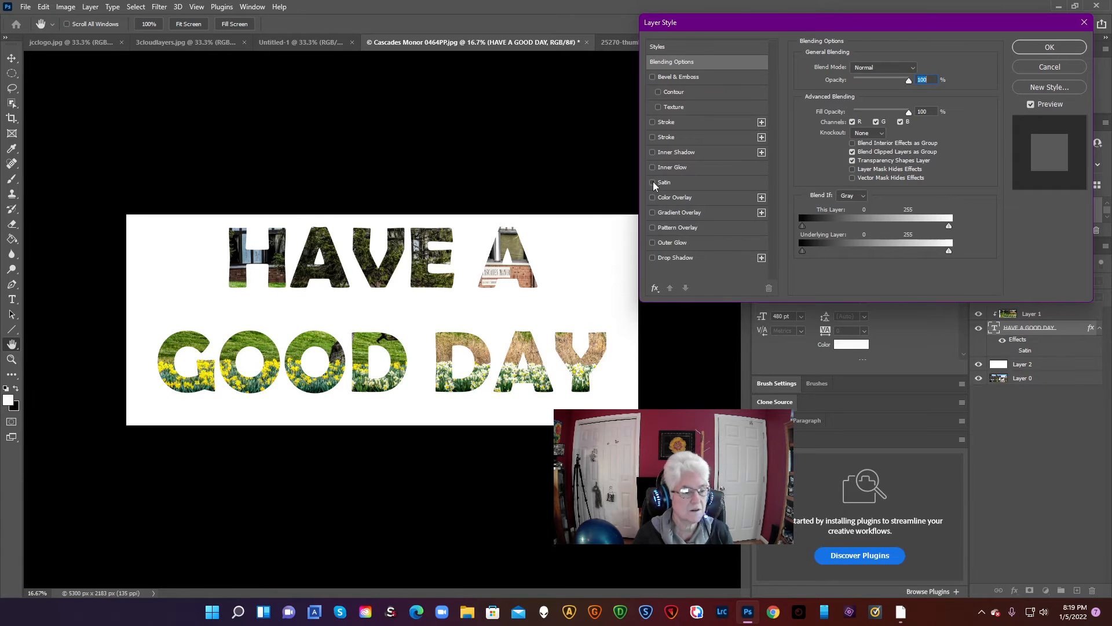
{"action": "left_click", "coordinate": [653, 228]}
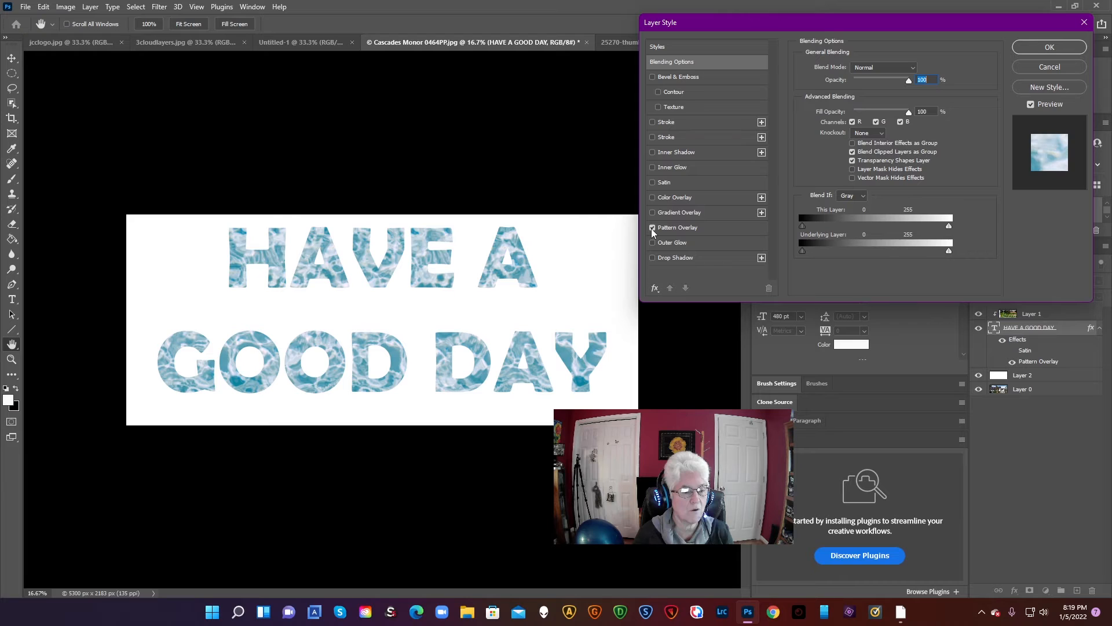
{"action": "left_click", "coordinate": [652, 227]}
Add an Outer Glow and a Drop Shadow to the text layer
{"action": "left_click", "coordinate": [652, 242]}
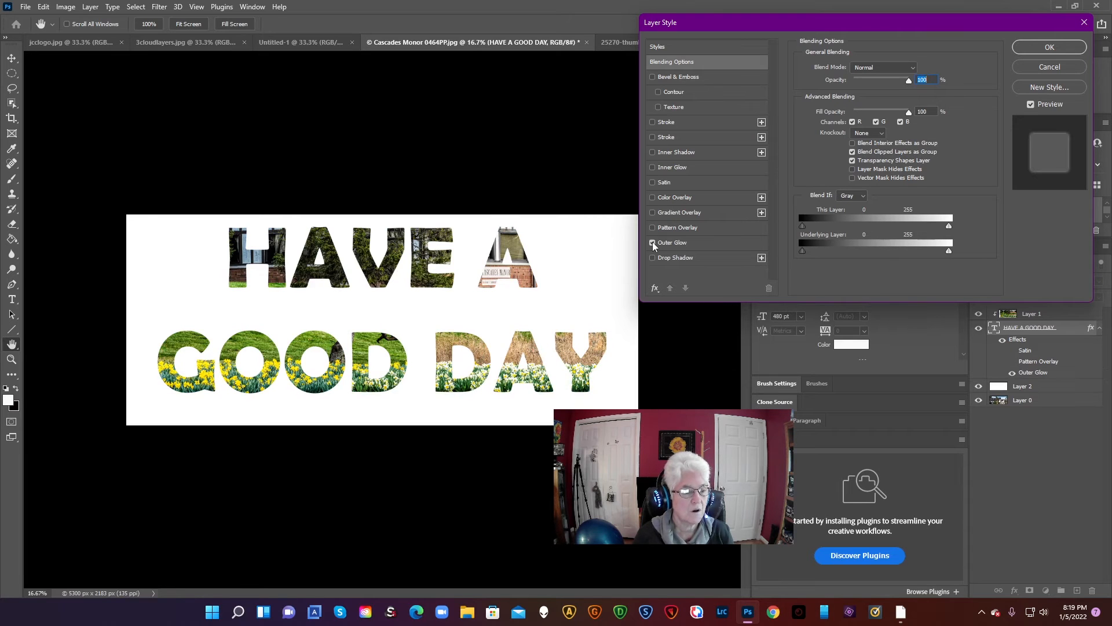
{"action": "left_click", "coordinate": [653, 258]}
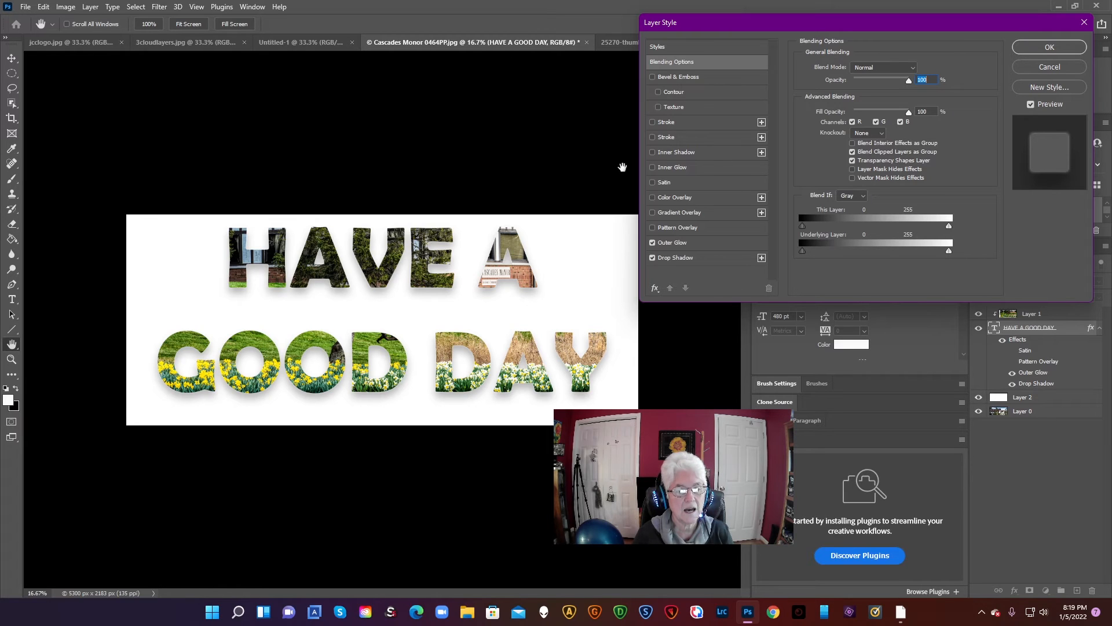
Try out Inner Shadow, both Strokes and Bevel & Emboss one by one, switch each off, and apply the layer style
{"action": "left_click", "coordinate": [653, 151]}
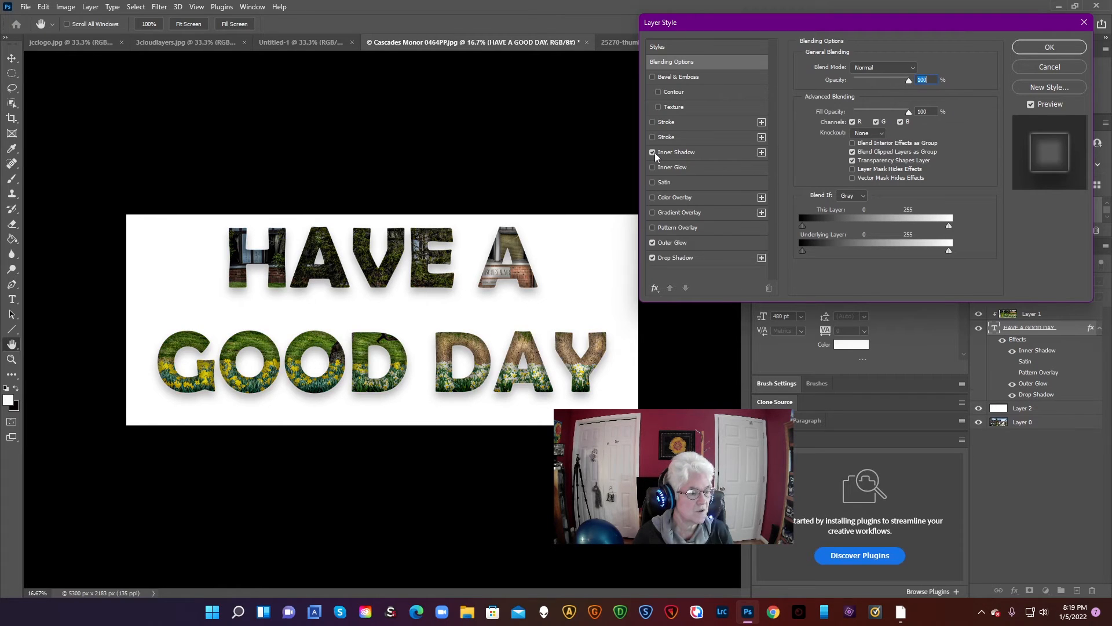
{"action": "left_click", "coordinate": [654, 152]}
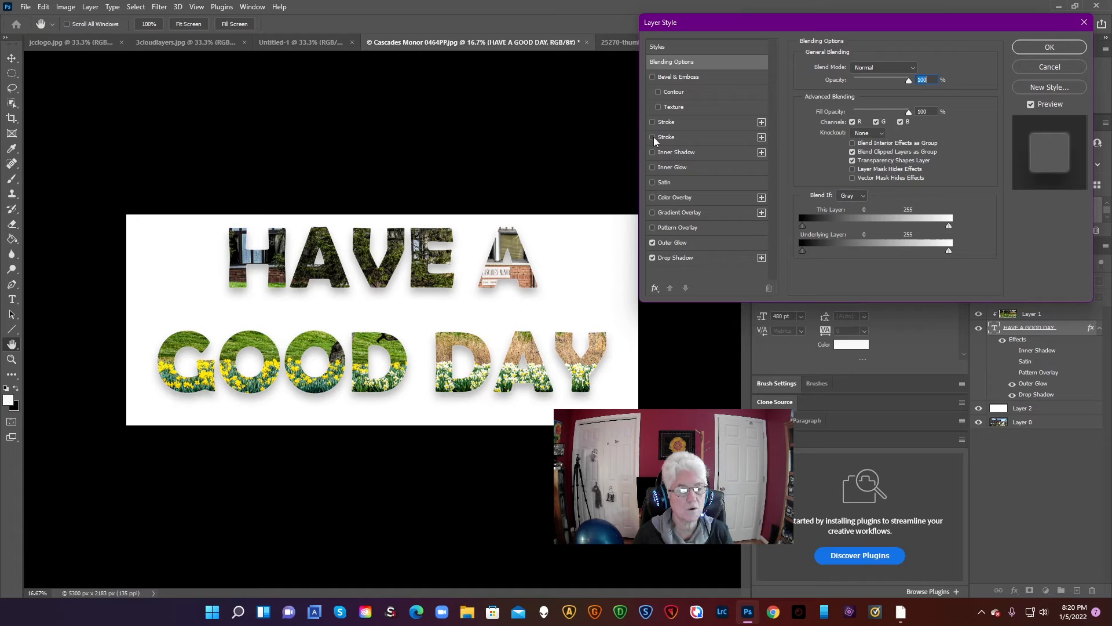
{"action": "left_click", "coordinate": [654, 136]}
{"action": "left_click", "coordinate": [654, 136]}
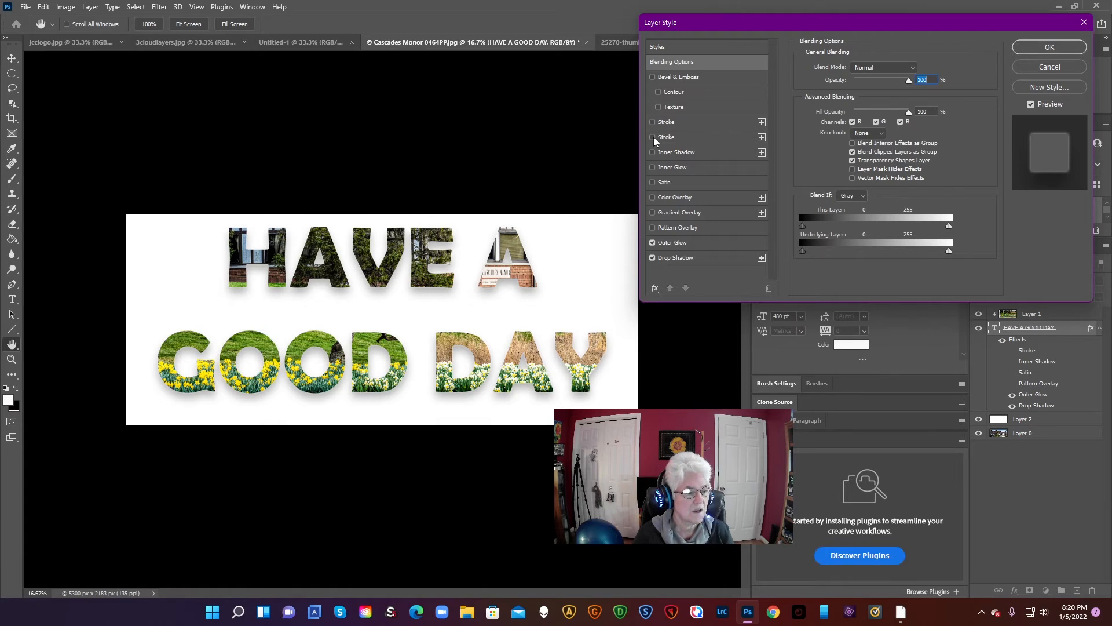
{"action": "left_click", "coordinate": [652, 122]}
{"action": "left_click", "coordinate": [651, 121]}
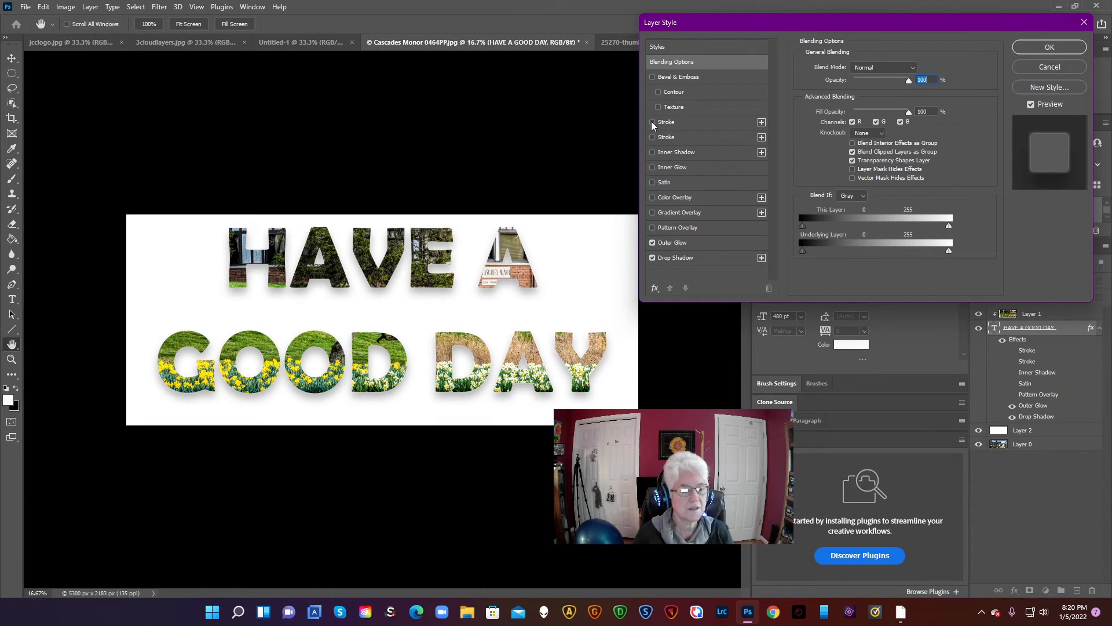
{"action": "left_click", "coordinate": [653, 77]}
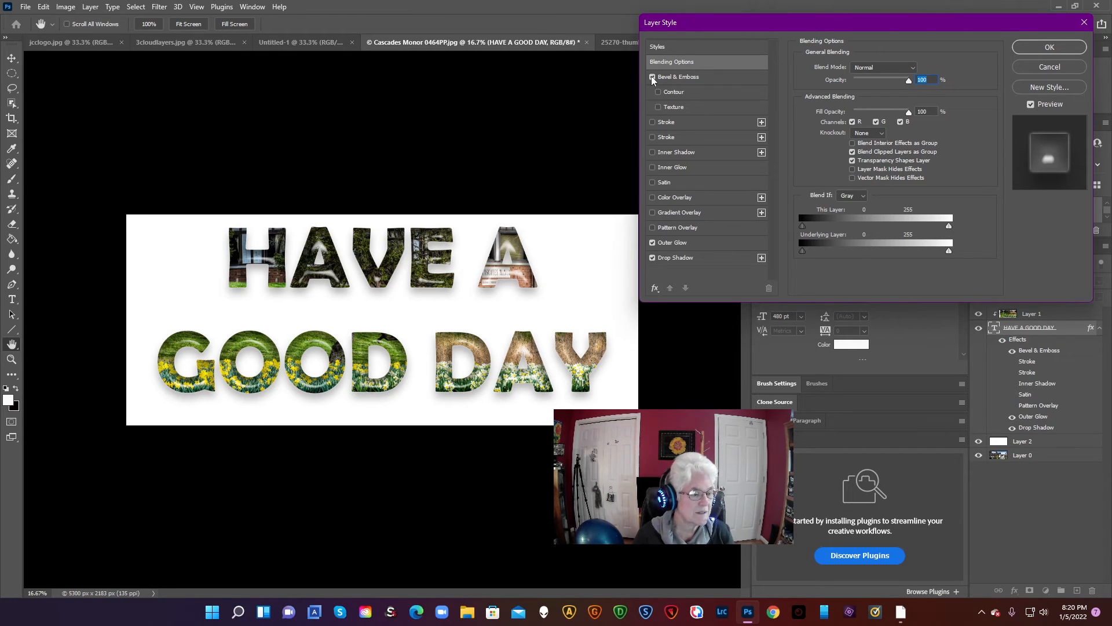
{"action": "left_click", "coordinate": [652, 77]}
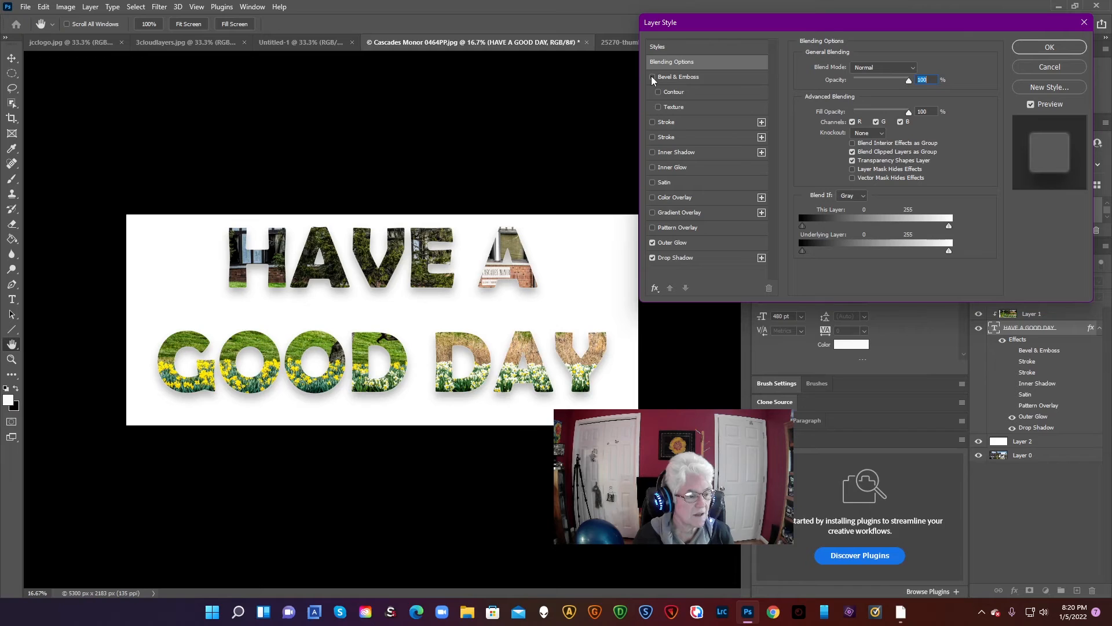
{"action": "left_click", "coordinate": [1049, 47]}
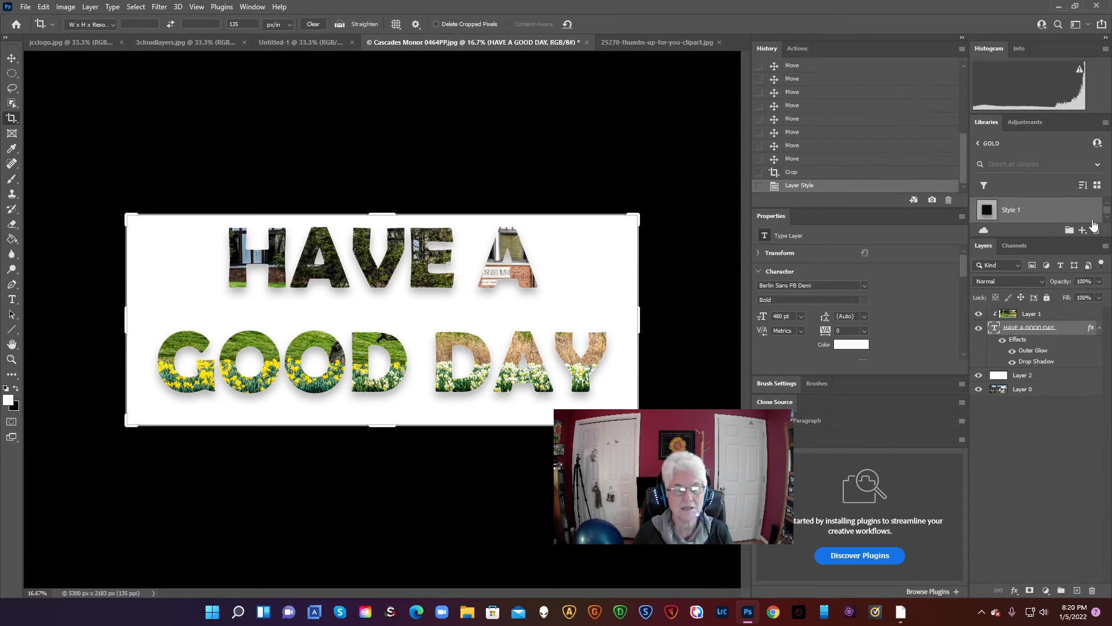
Review the text layer's layer style settings and cancel out of them
{"action": "double_click", "coordinate": [1067, 330]}
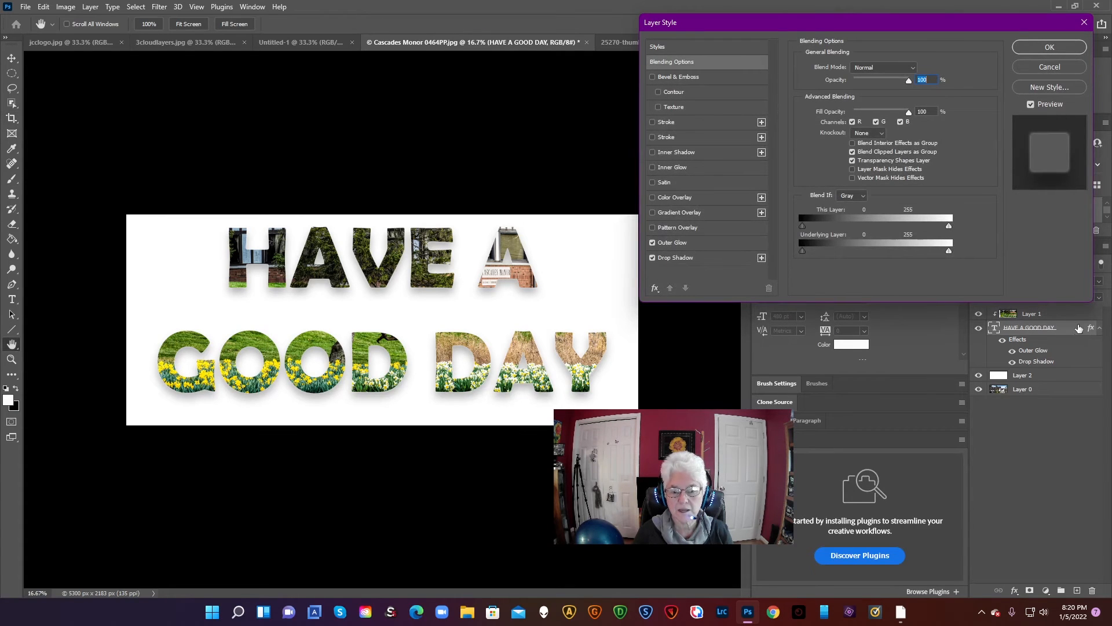
{"action": "left_click", "coordinate": [1048, 67]}
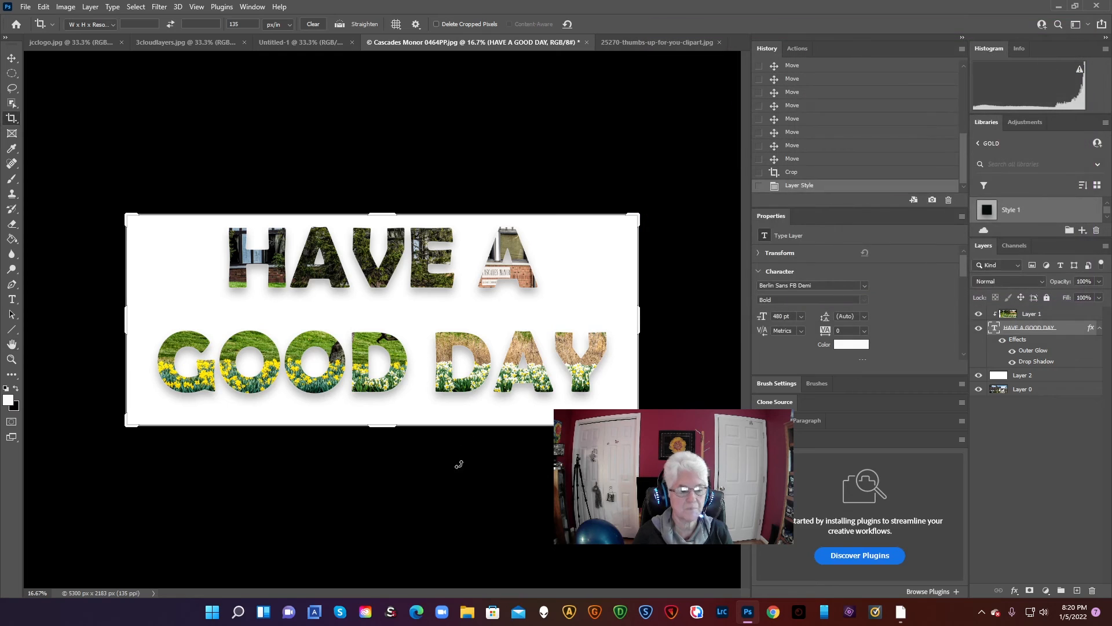
Leave the Crop tool for the Elliptical Marquee tool so the banner is shown without crop or transform handles
{"action": "left_click", "coordinate": [117, 147]}
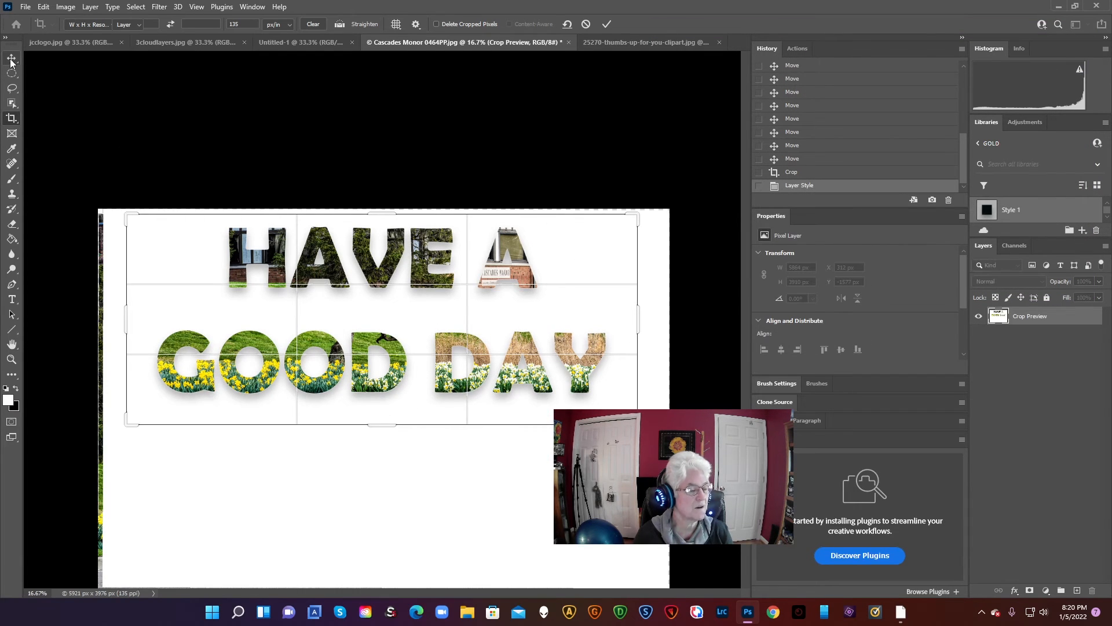
{"action": "left_click", "coordinate": [12, 58]}
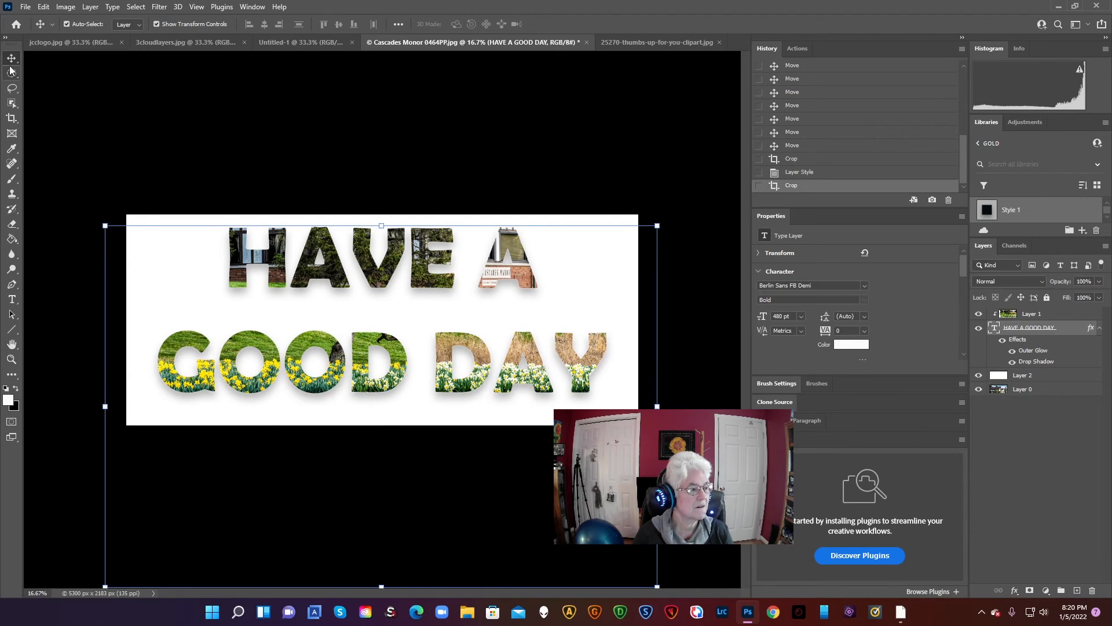
{"action": "left_click", "coordinate": [11, 74]}
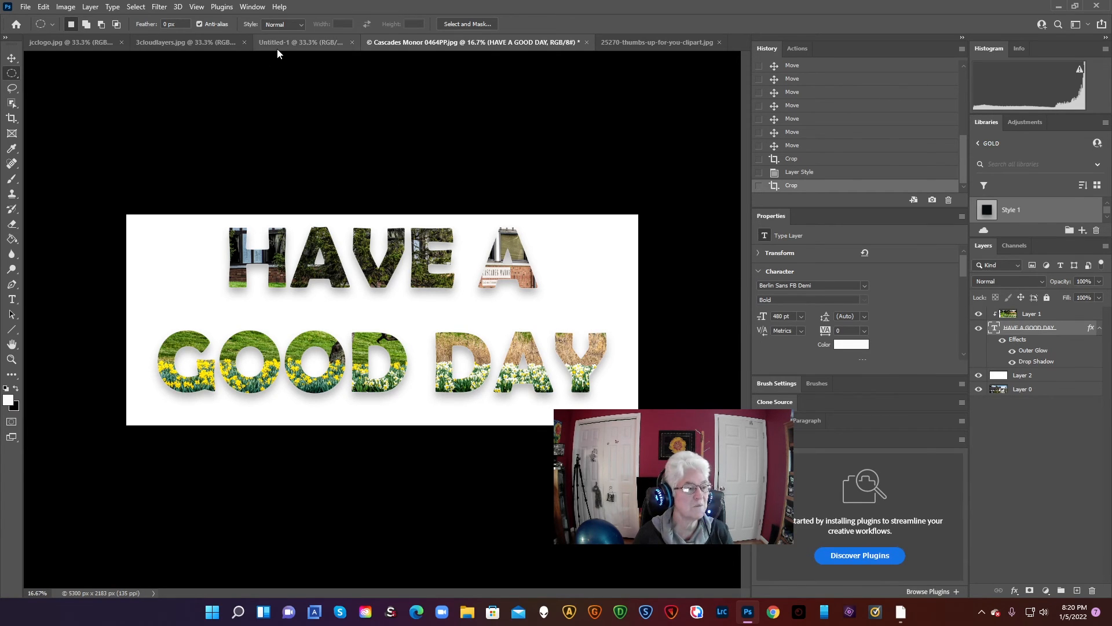
Look through the other open documents and bring up the Untitled-1 instruction sheet on placing an image in text
{"action": "left_click", "coordinate": [211, 43]}
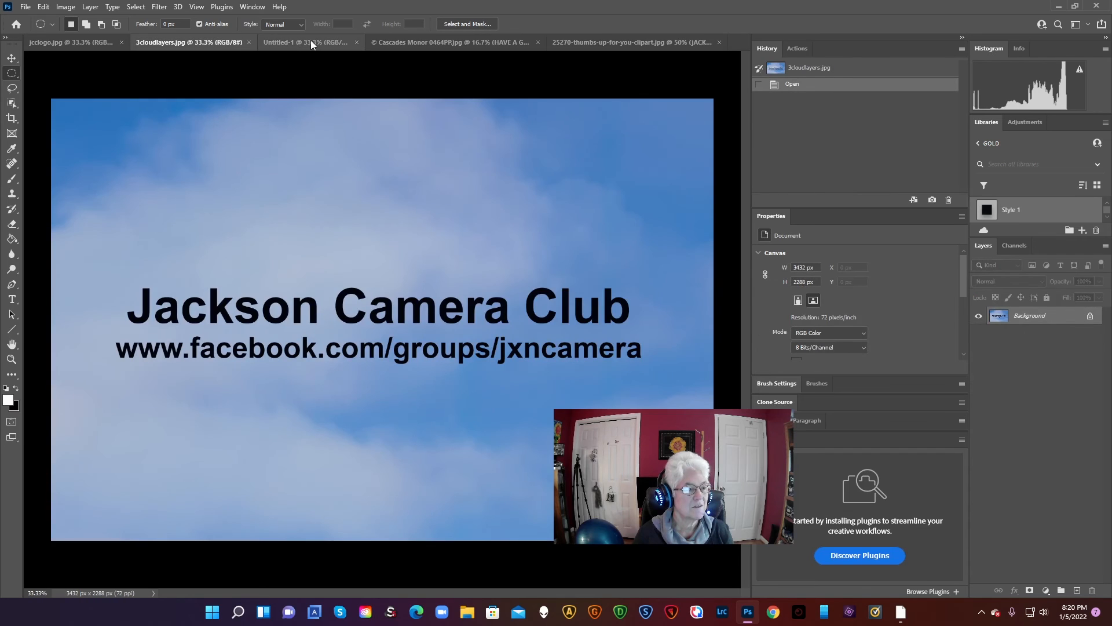
{"action": "left_click", "coordinate": [596, 43]}
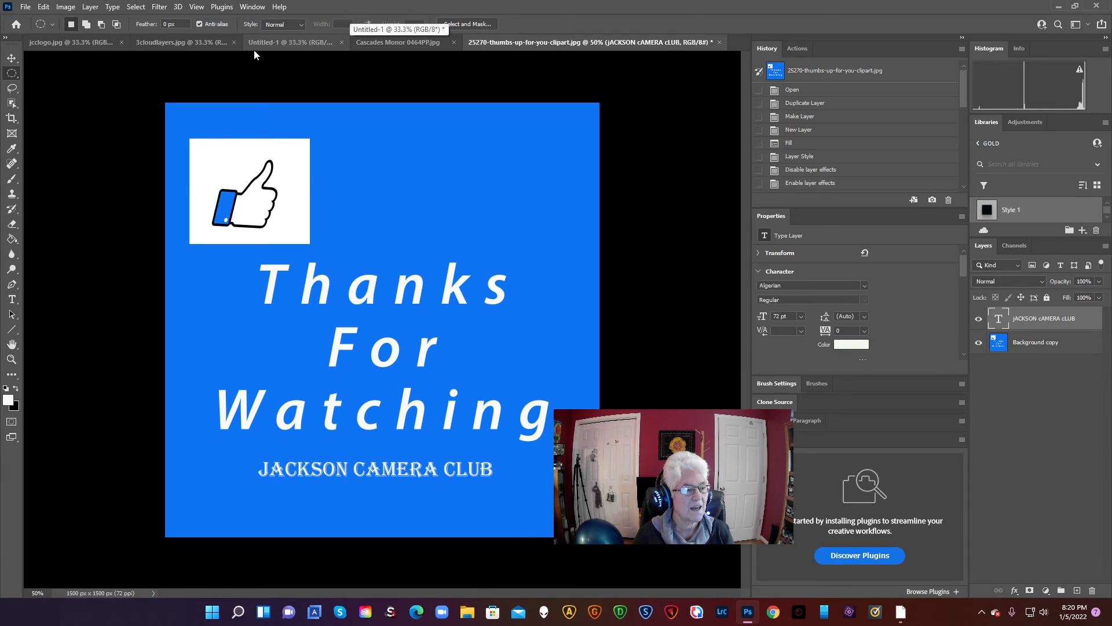
{"action": "left_click", "coordinate": [176, 41]}
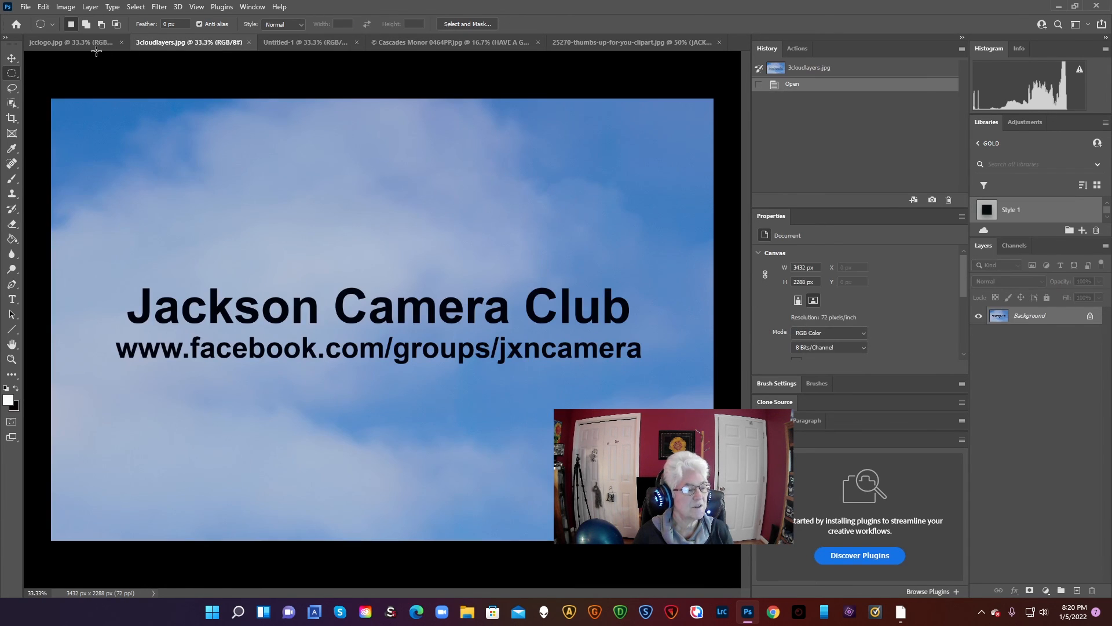
{"action": "left_click", "coordinate": [67, 44]}
{"action": "left_click", "coordinate": [174, 42]}
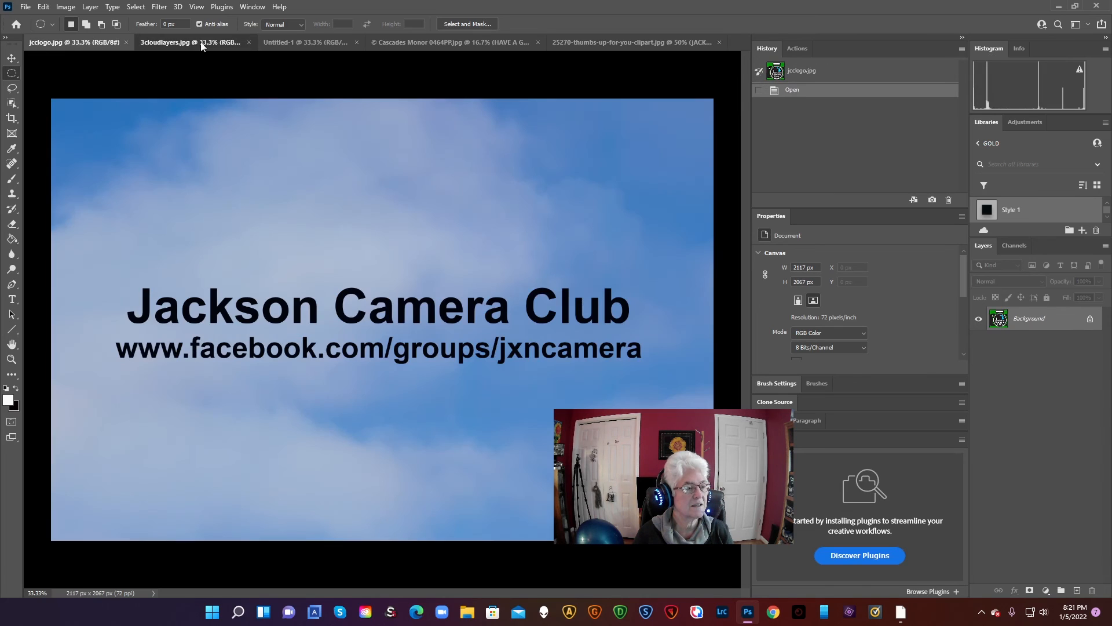
{"action": "left_click", "coordinate": [296, 42]}
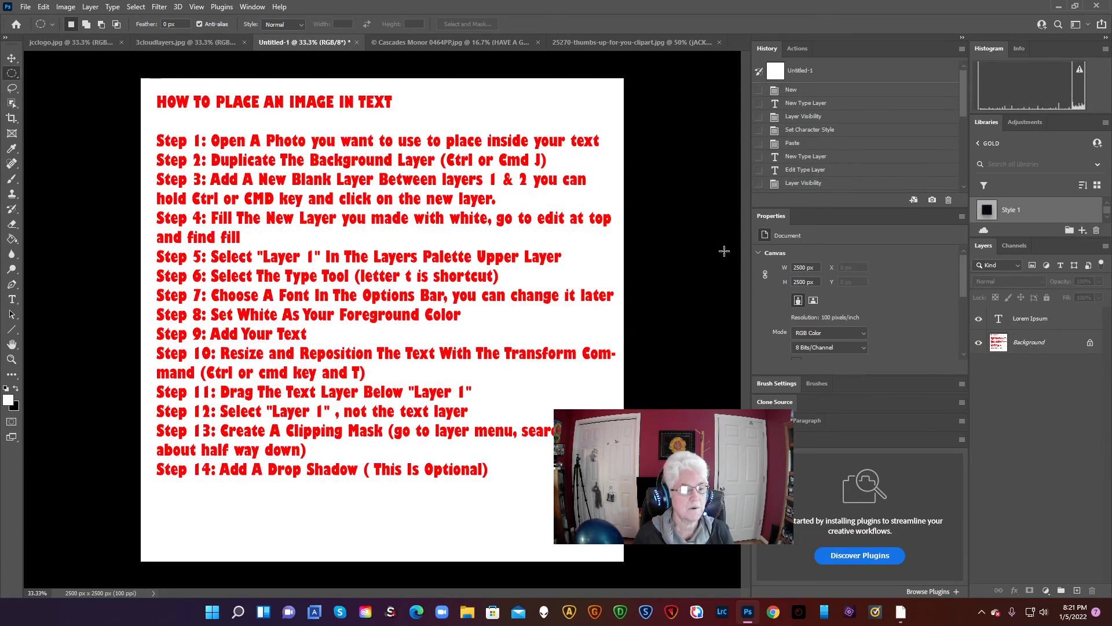